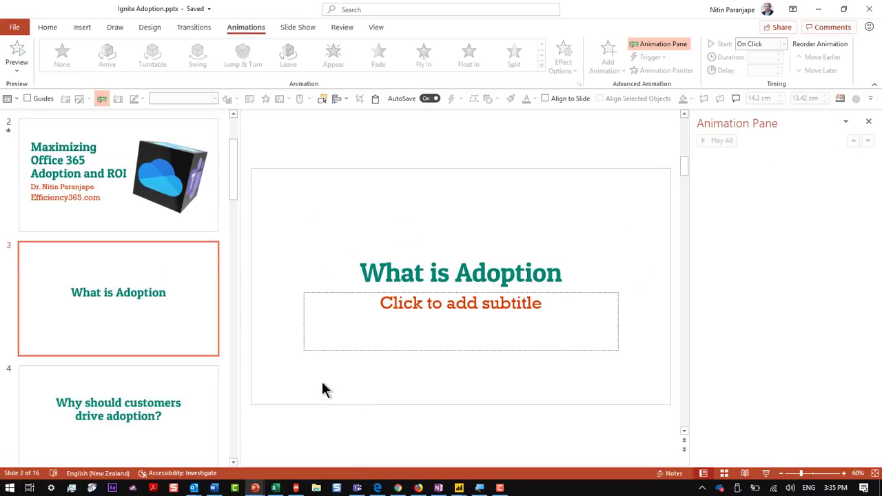
End the Ignite Adoption slide show and turn off Always Use Subtitles.
{"action": "key", "text": "alt+v"}
{"action": "key", "text": "s"}
{"action": "key", "text": "Escape"}
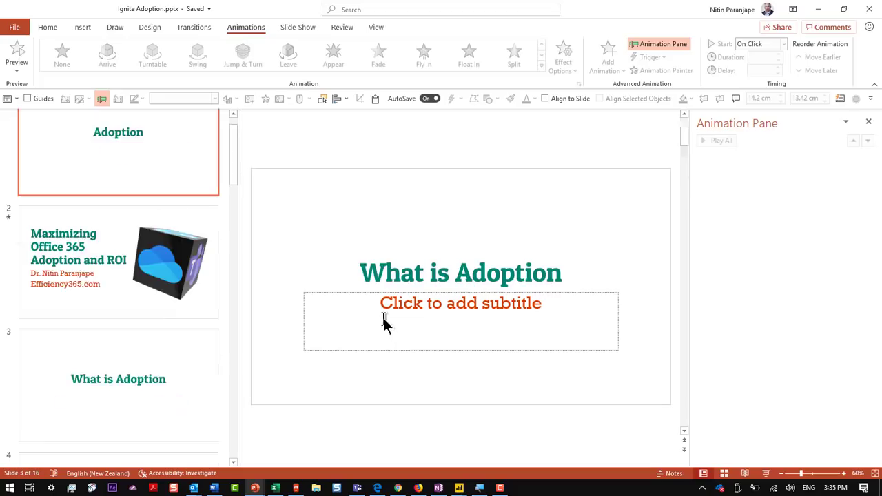
{"action": "left_click", "coordinate": [315, 28]}
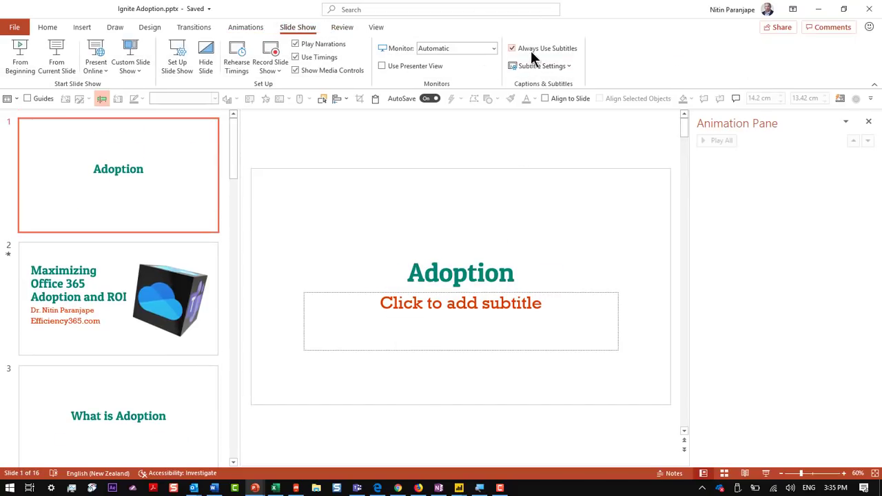
{"action": "left_click", "coordinate": [530, 51]}
Switch to the 2019 - M365 - v4 presentation window.
{"action": "key", "text": "alt+w"}
{"action": "key", "text": "w"}
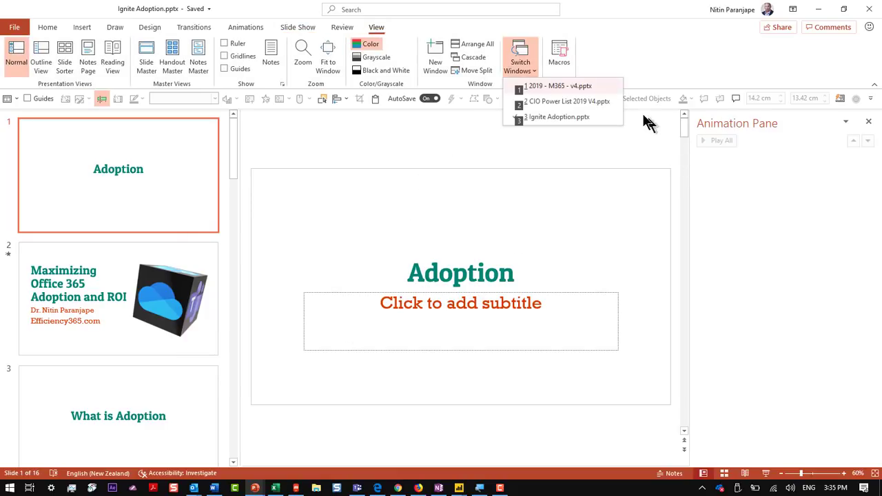
{"action": "left_click", "coordinate": [556, 88]}
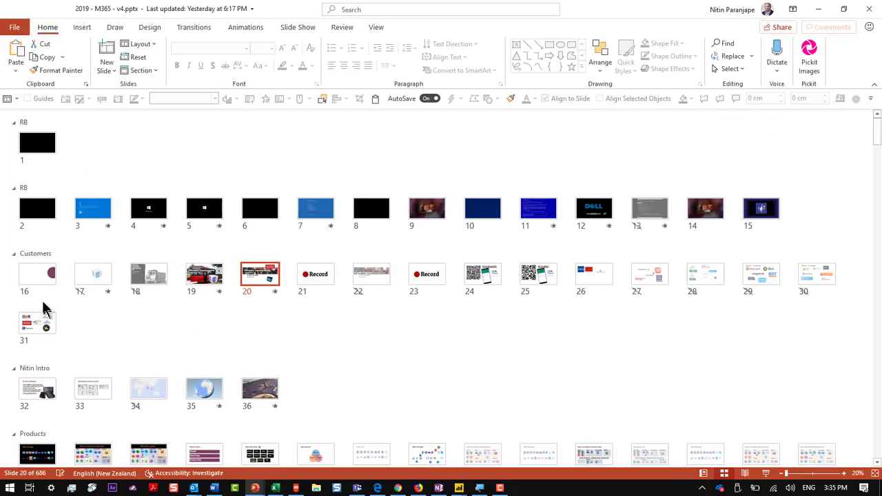
Collapse all sections, expand only Features, and select slide 78.
{"action": "right_click", "coordinate": [40, 370]}
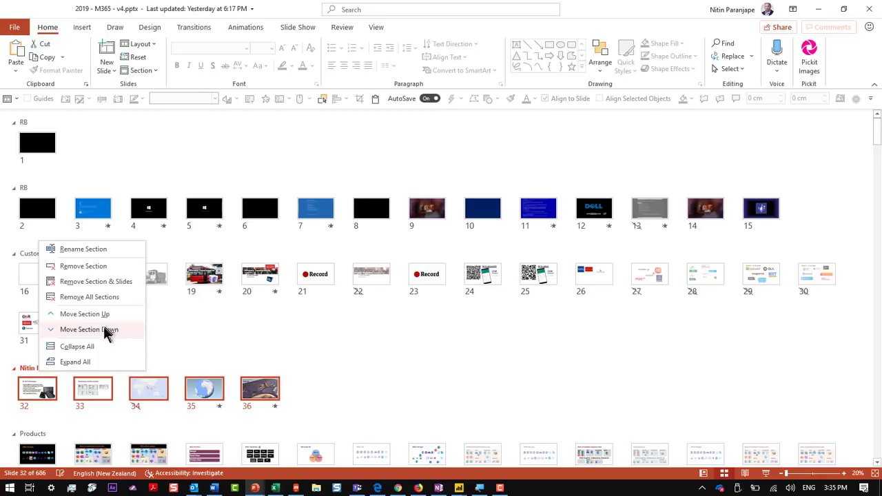
{"action": "left_click", "coordinate": [97, 352]}
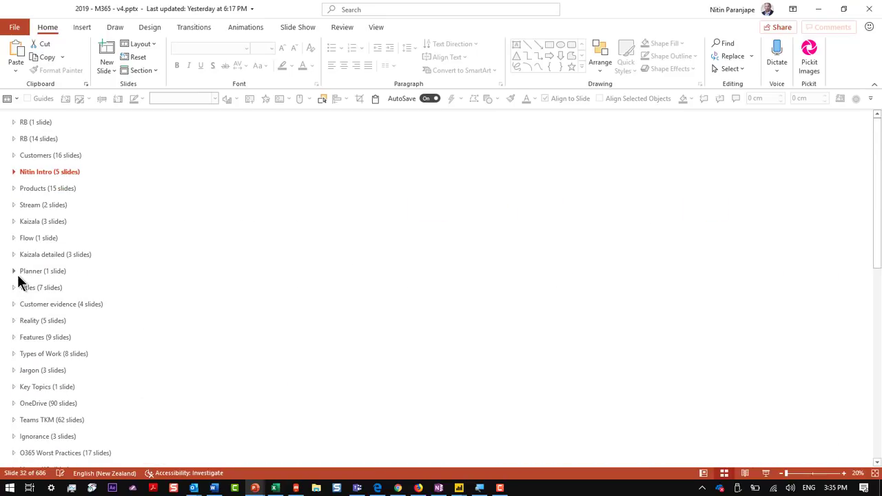
{"action": "left_click", "coordinate": [14, 338]}
{"action": "left_click", "coordinate": [32, 360]}
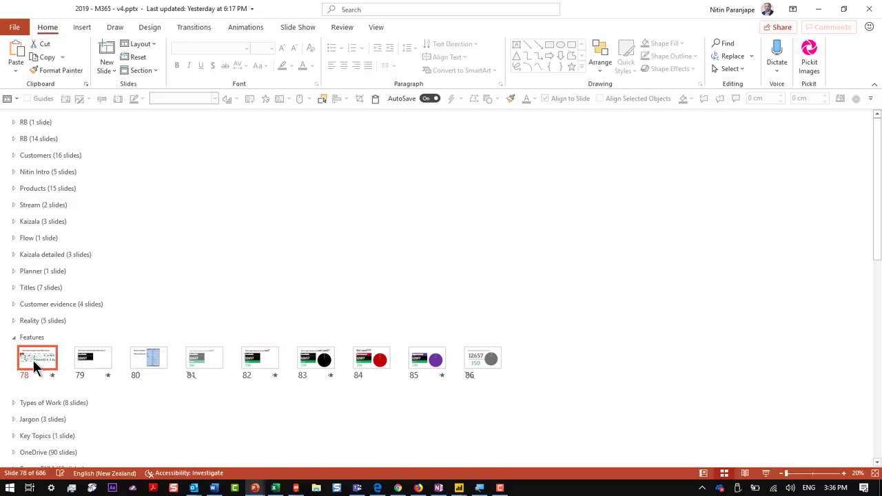
Present the Features slides full screen starting from slide 78.
{"action": "left_click", "coordinate": [765, 473]}
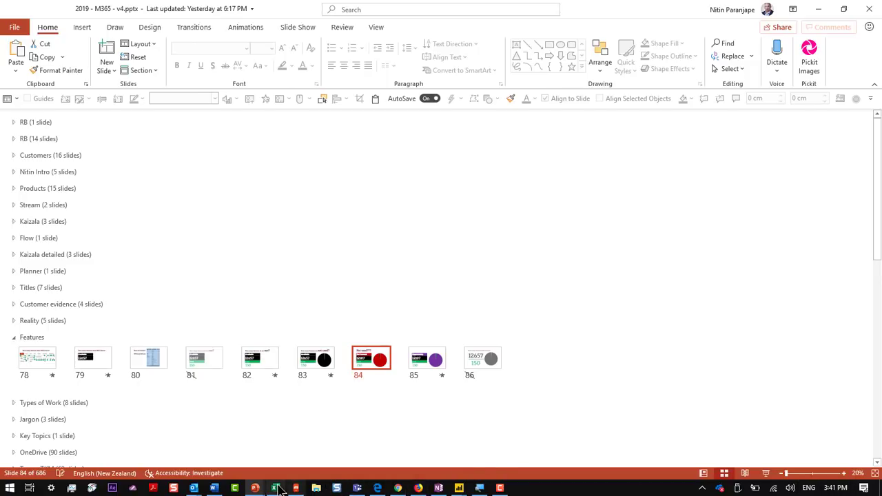
{"action": "mouse_move", "coordinate": [255, 488]}
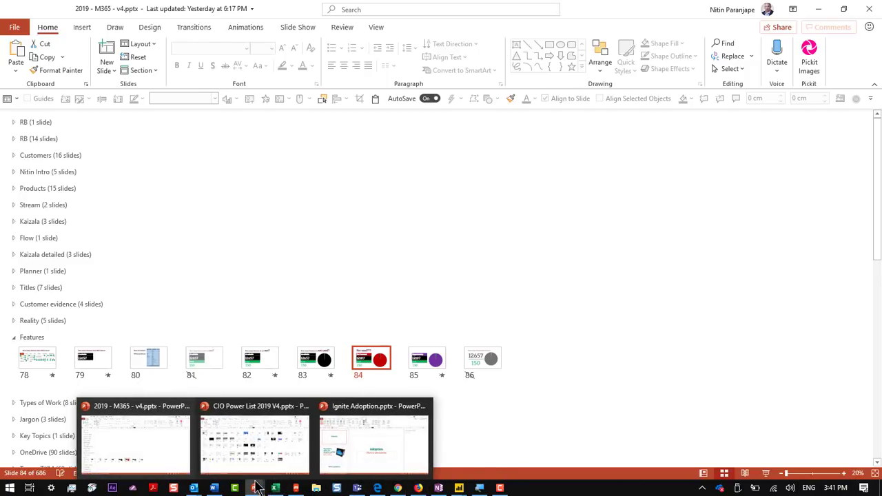
Open aMini Master Feb 2018 v2 from the PowerPoint taskbar jump list.
{"action": "right_click", "coordinate": [255, 488]}
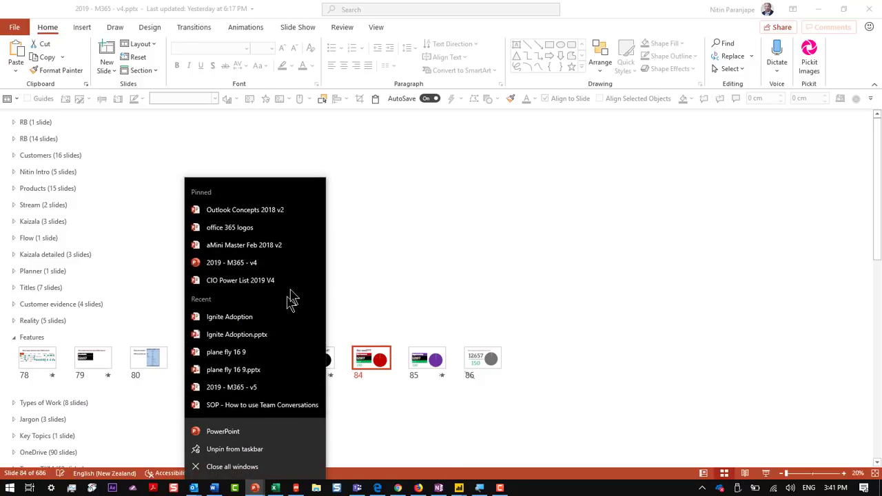
{"action": "left_click", "coordinate": [277, 247]}
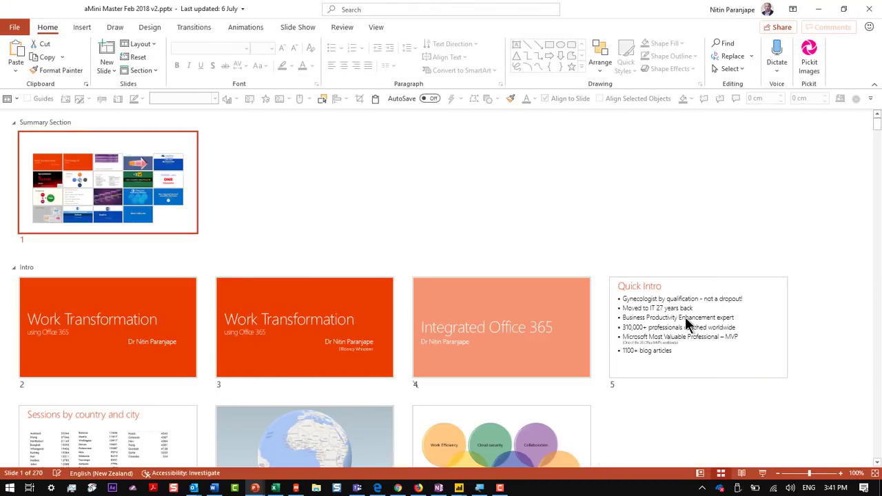
Scroll down and select slide 10 in the Psychology section.
{"action": "scroll", "coordinate": [600, 301], "scroll_direction": "down", "scroll_amount": 5, "text": "ctrl"}
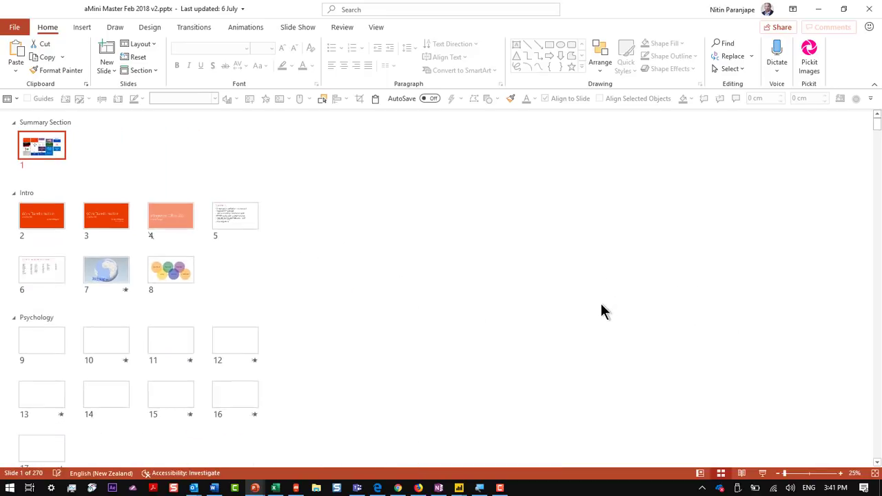
{"action": "left_click", "coordinate": [120, 286]}
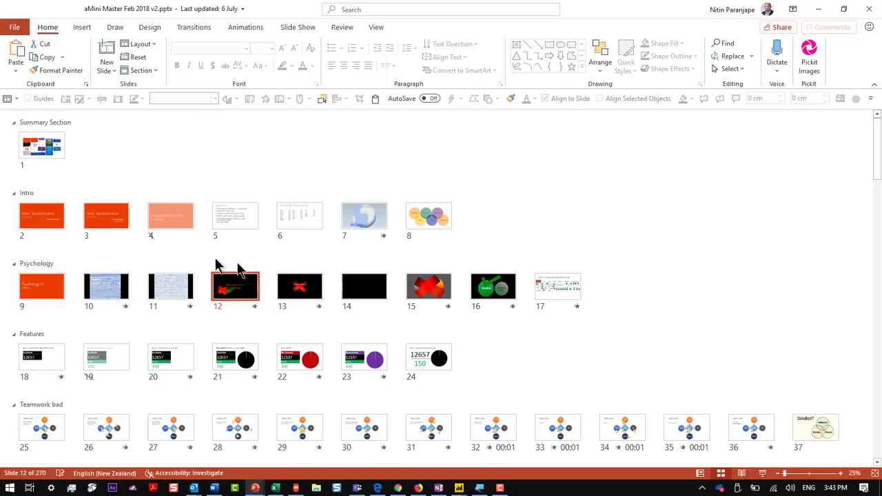
Select black slide 14, then bring the 2019 - M365 - v4 deck to the front.
{"action": "left_click", "coordinate": [379, 288]}
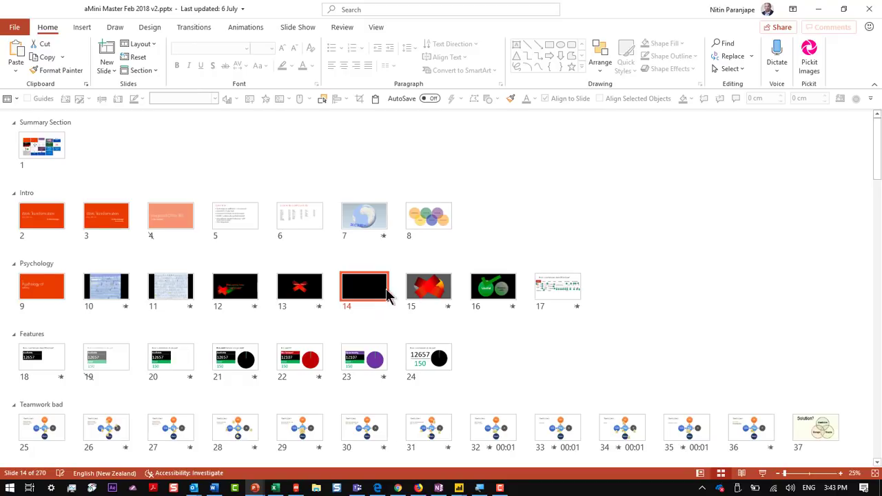
{"action": "key", "text": "alt+Tab"}
List the open presentations and keep 2019 - M365 - v4 as the active deck.
{"action": "key", "text": "alt+w"}
{"action": "key", "text": "w"}
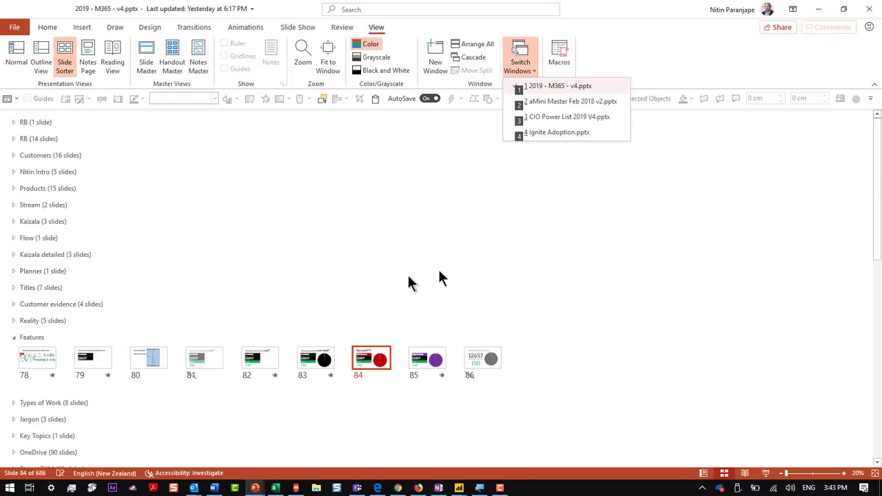
{"action": "left_click", "coordinate": [572, 87]}
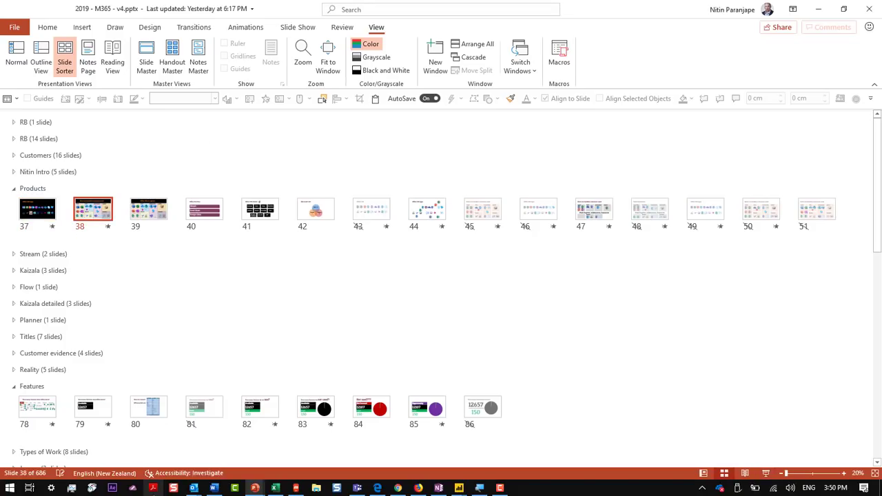
Expand the Stream section and list the four open presentations.
{"action": "left_click", "coordinate": [14, 255]}
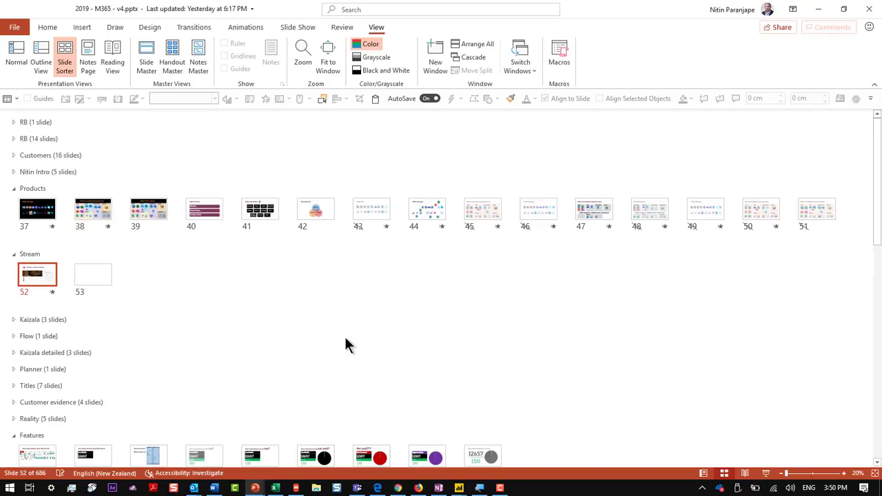
{"action": "key", "text": "alt+w"}
{"action": "key", "text": "w"}
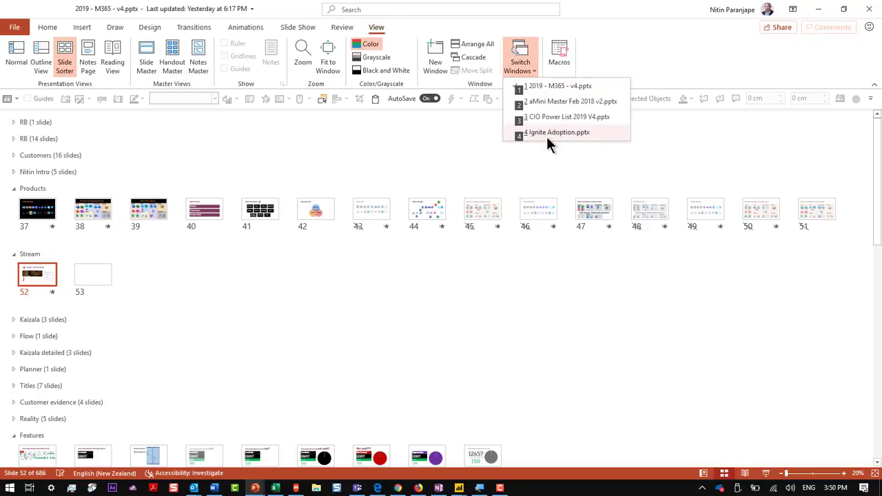
Dismiss the presentation list and present Stream slide 52 full screen.
{"action": "key", "text": "1"}
{"action": "left_click", "coordinate": [763, 474]}
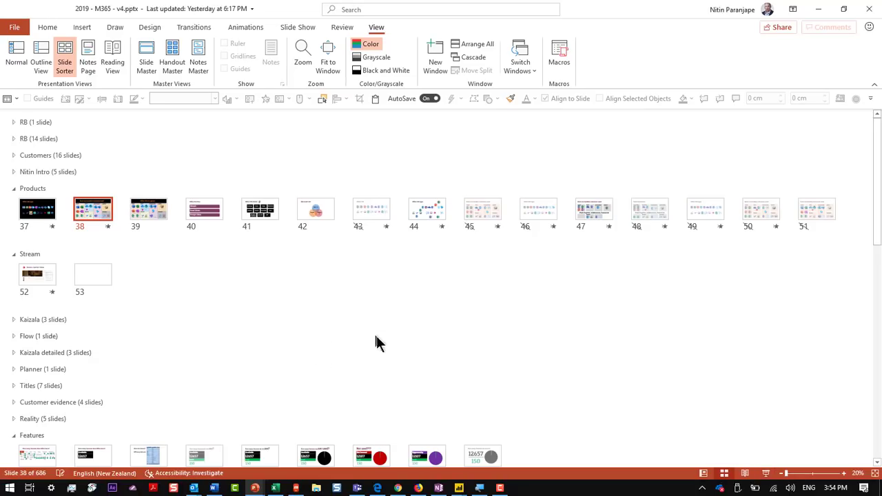
Open Outlook Concepts 2018 v2 from the jump list and select slide 24.
{"action": "right_click", "coordinate": [255, 488]}
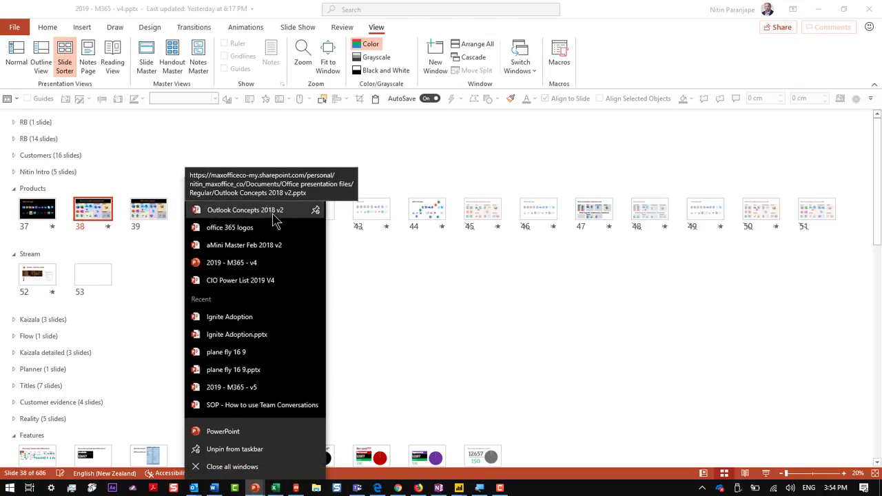
{"action": "left_click", "coordinate": [272, 213]}
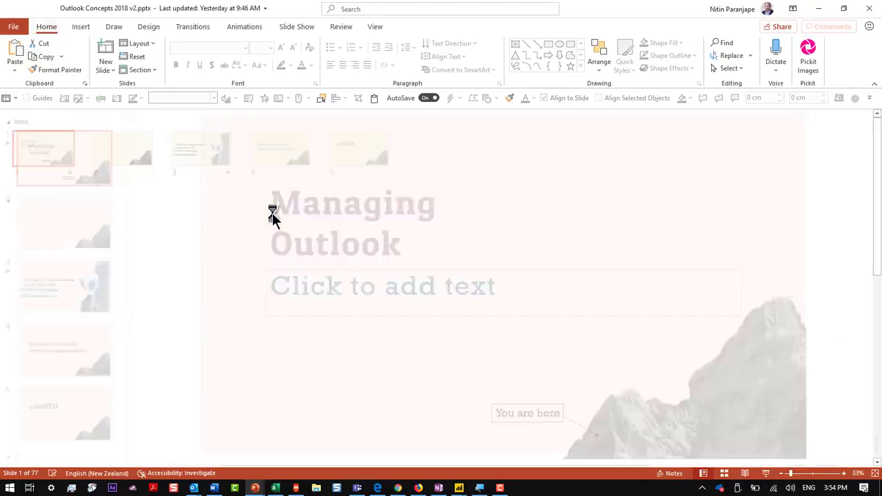
{"action": "scroll", "coordinate": [593, 289], "scroll_direction": "down", "scroll_amount": 1}
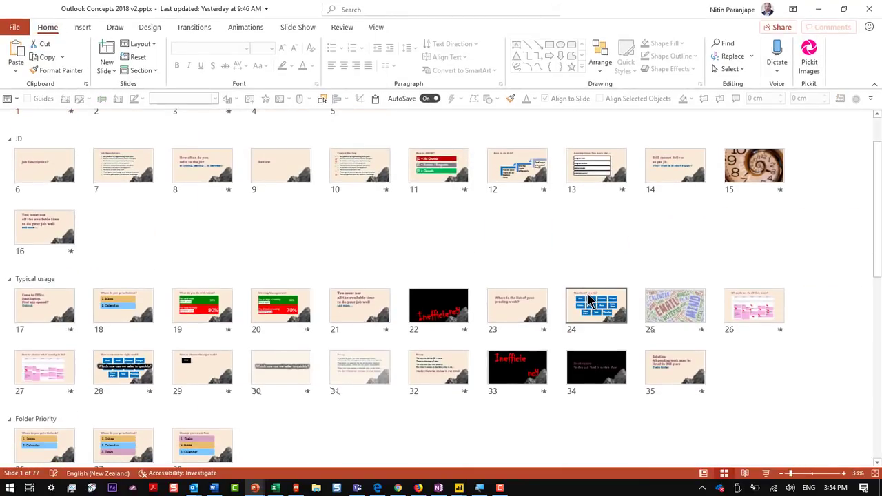
{"action": "left_click", "coordinate": [588, 305]}
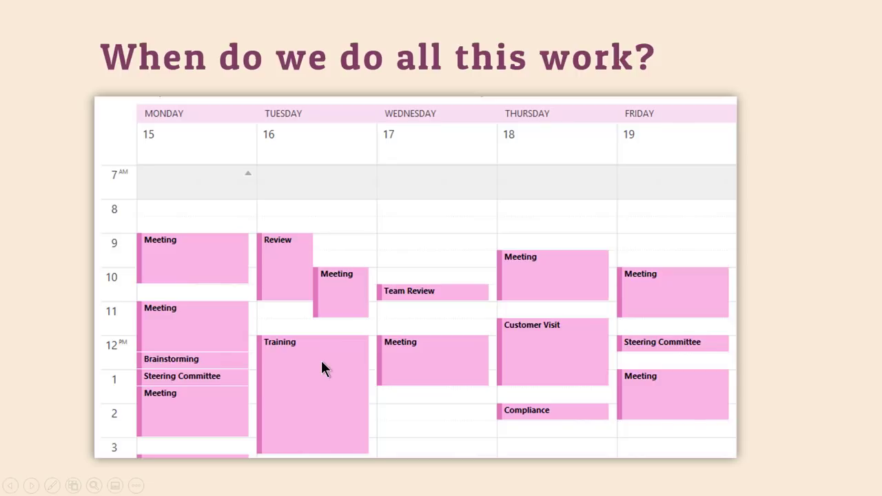
Reveal the red arrows marking free time between meetings, then advance to the next slide.
{"action": "left_click", "coordinate": [322, 369]}
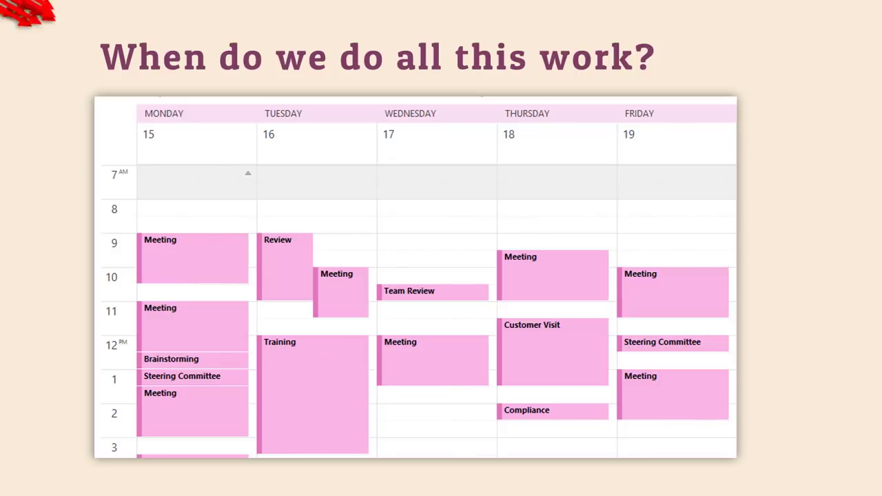
{"action": "left_click", "coordinate": [241, 288]}
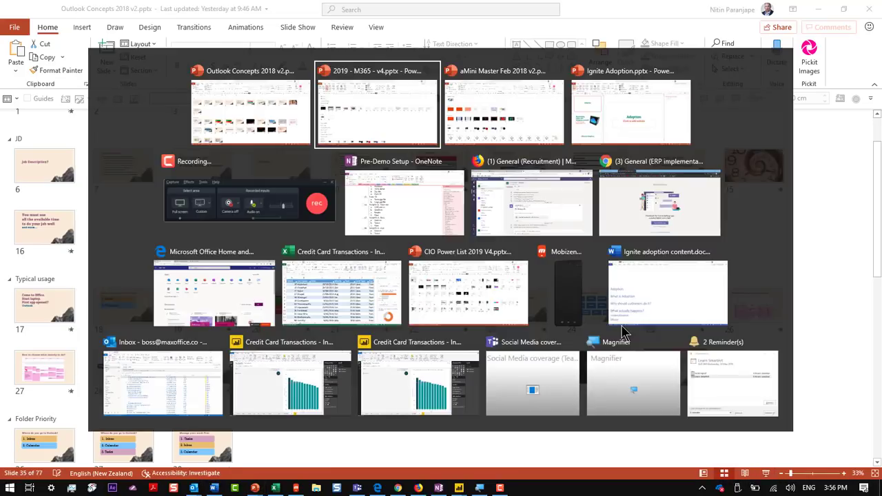
{"action": "key", "text": "alt+Tab"}
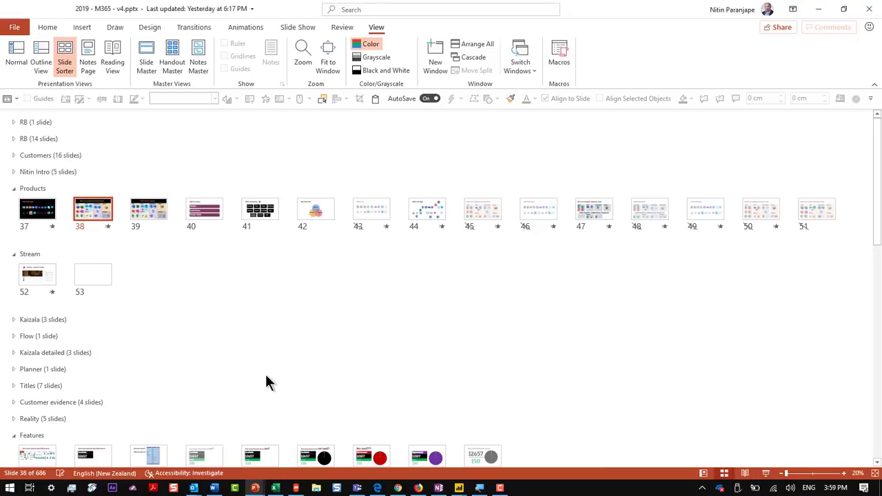
Expand the Kaizala section and select its first slide, 54.
{"action": "left_click", "coordinate": [14, 320]}
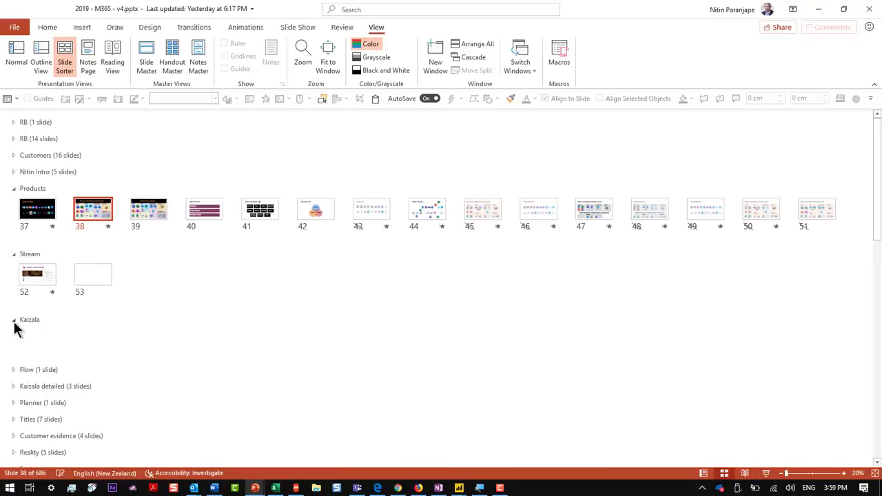
{"action": "left_click", "coordinate": [44, 343]}
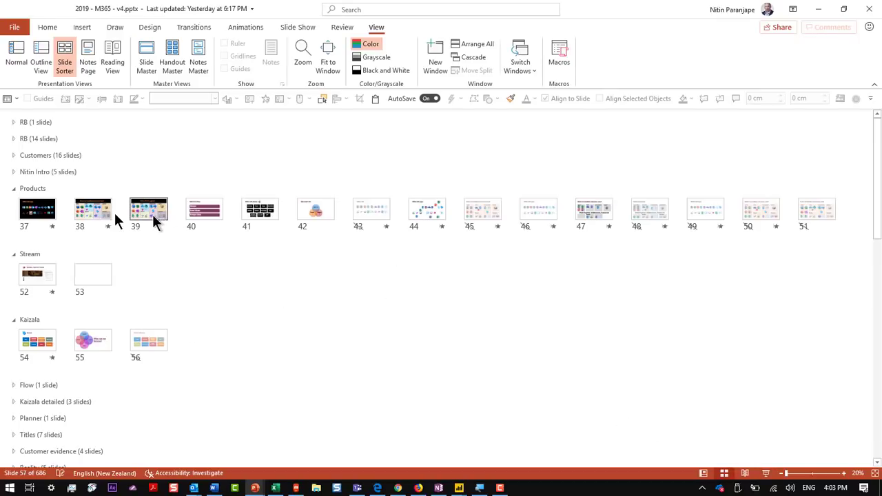
Select slide 38 in the Products section of Slide Sorter.
{"action": "left_click", "coordinate": [98, 215]}
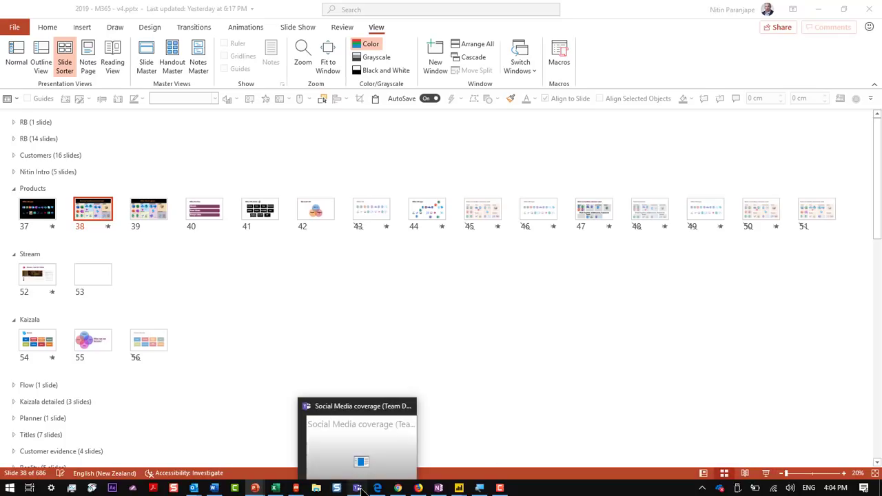
Address a new chat to 'boss' to open the existing conversation with Boss.
{"action": "left_click", "coordinate": [358, 488]}
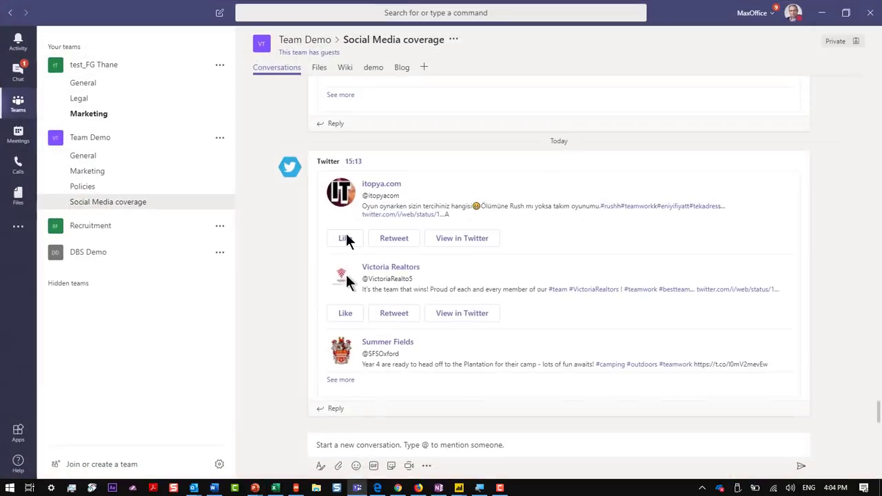
{"action": "left_click", "coordinate": [17, 67]}
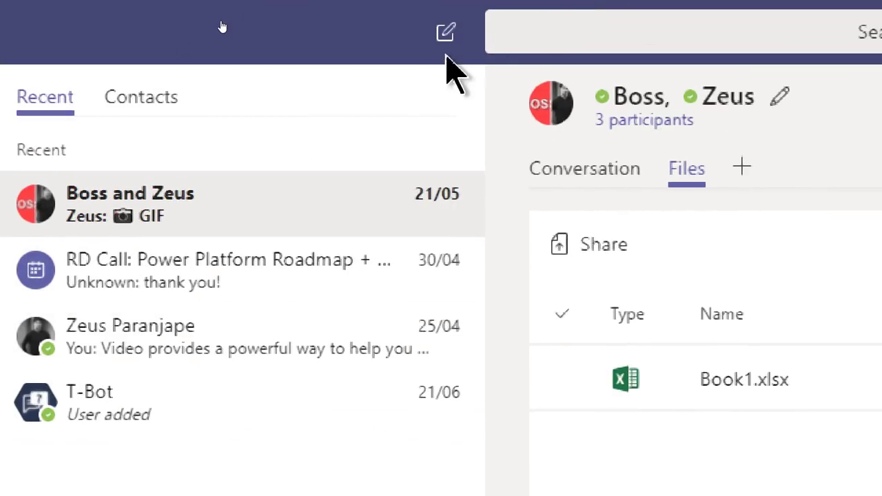
{"action": "left_click", "coordinate": [446, 33]}
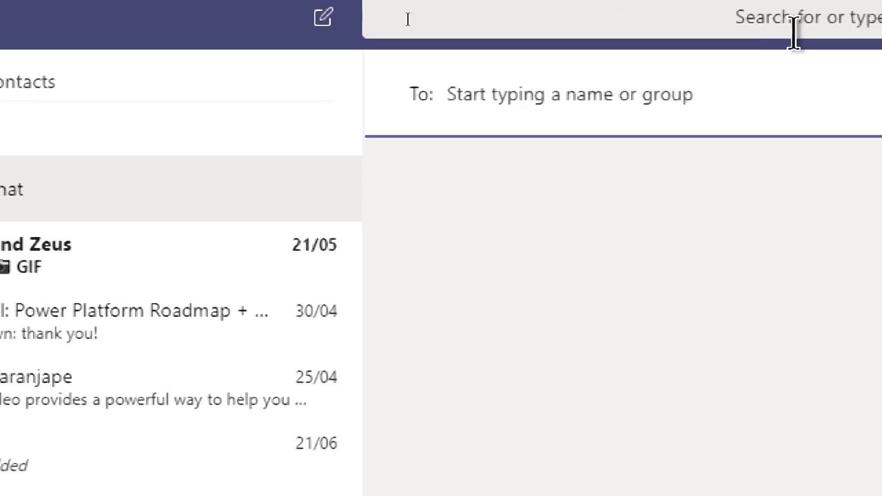
{"action": "type", "text": "boss"}
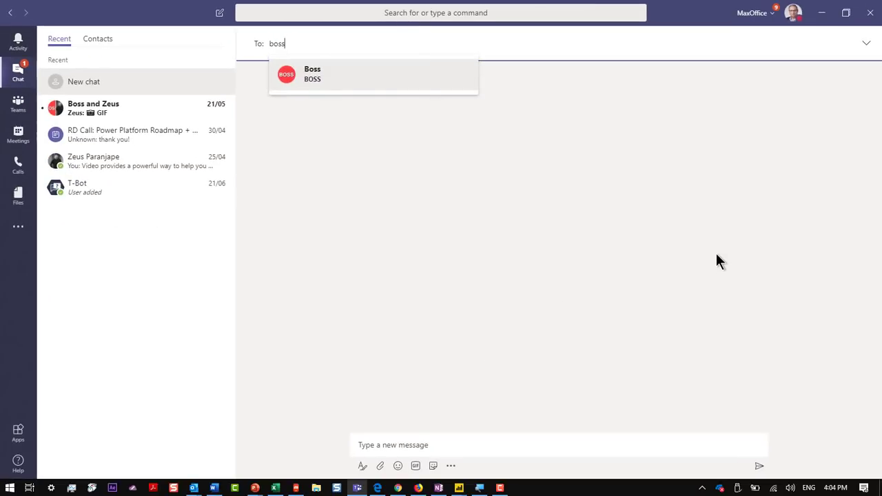
{"action": "left_click", "coordinate": [419, 78]}
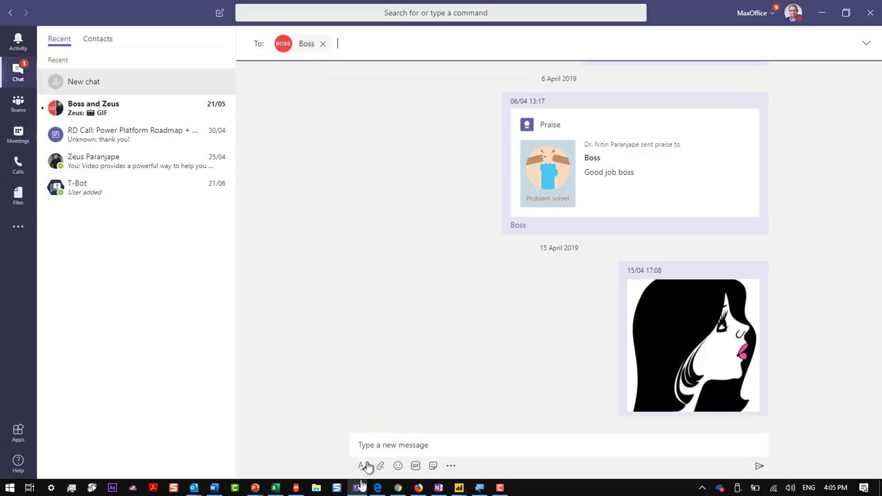
{"action": "key", "text": "Return"}
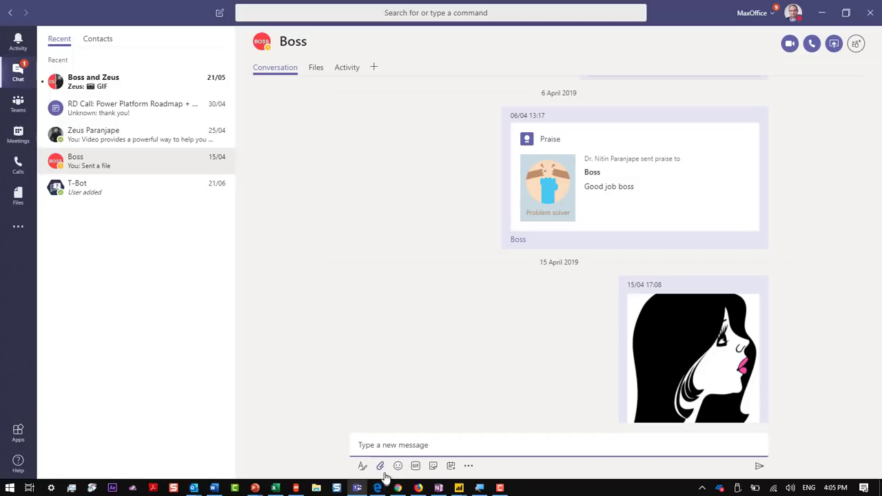
Upload '5 - data and 5 pivot.xlsx' from C:\TEMP and send it to Boss.
{"action": "left_click", "coordinate": [380, 466]}
{"action": "left_click", "coordinate": [381, 435]}
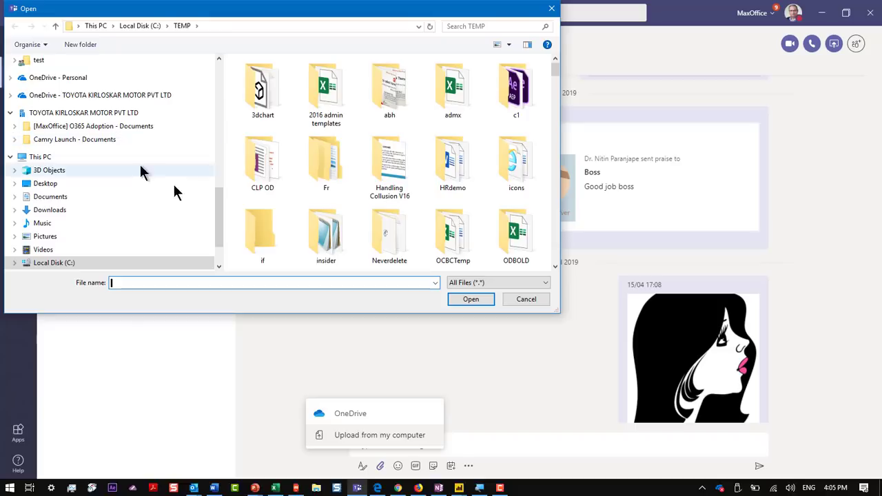
{"action": "left_click", "coordinate": [269, 226]}
{"action": "scroll", "coordinate": [351, 218], "scroll_direction": "down", "scroll_amount": 2}
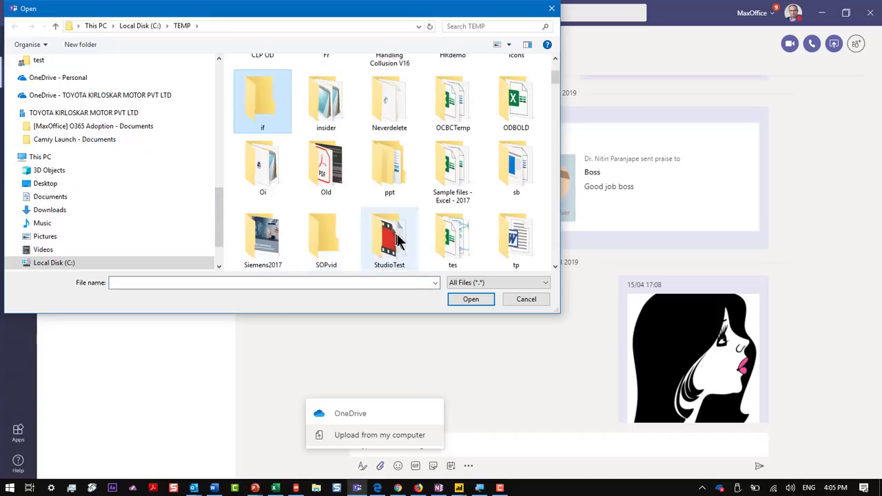
{"action": "scroll", "coordinate": [397, 235], "scroll_direction": "down", "scroll_amount": 2}
{"action": "left_click", "coordinate": [462, 242]}
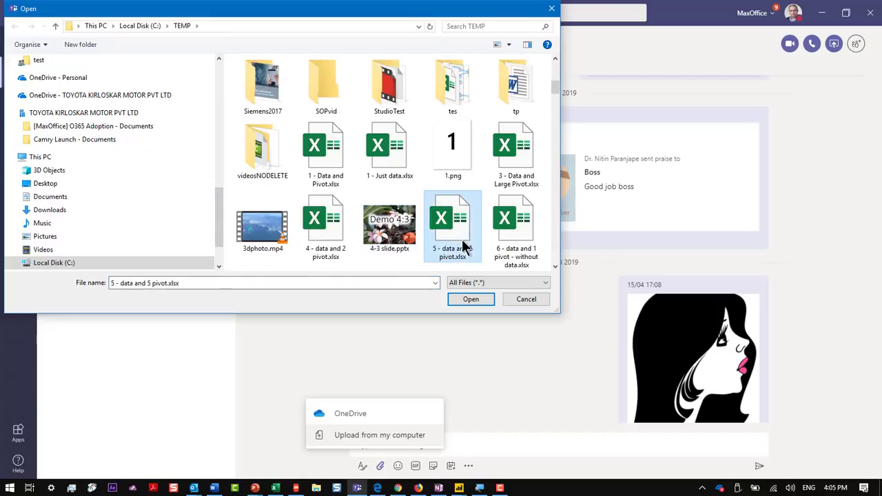
{"action": "left_click", "coordinate": [468, 300]}
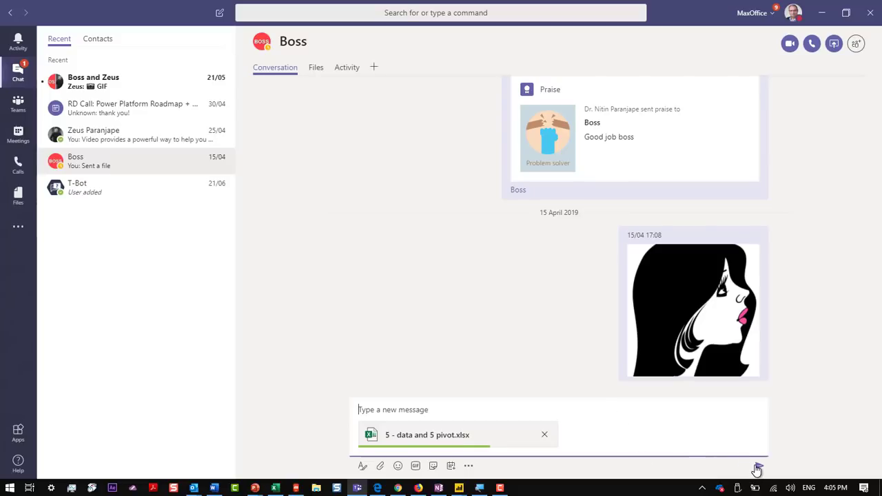
{"action": "left_click", "coordinate": [758, 469]}
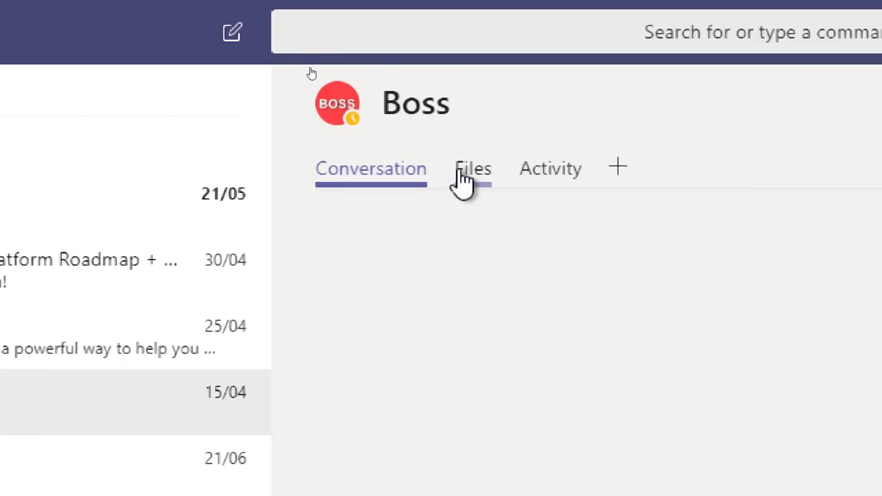
View the Boss chat's shared files: beauty.png, Encoding Time.csv and a MaxOffice icon.
{"action": "left_click", "coordinate": [460, 172]}
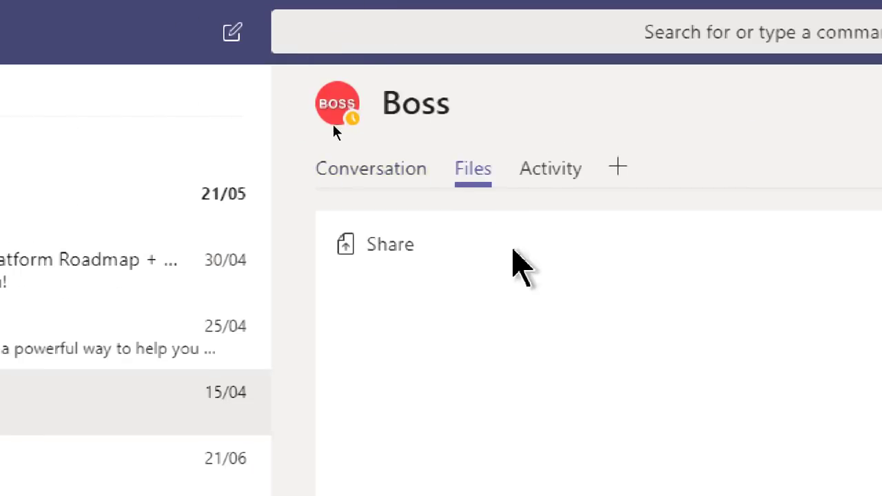
{"action": "left_click", "coordinate": [510, 390]}
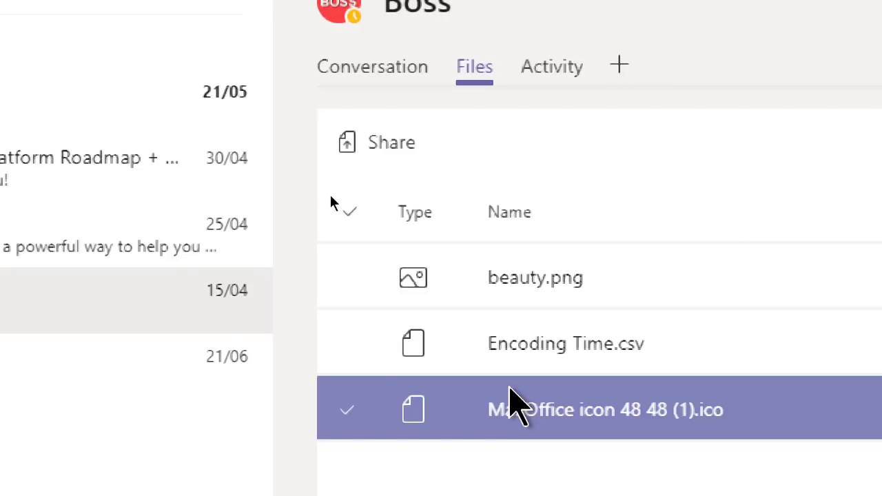
{"action": "left_click", "coordinate": [349, 212]}
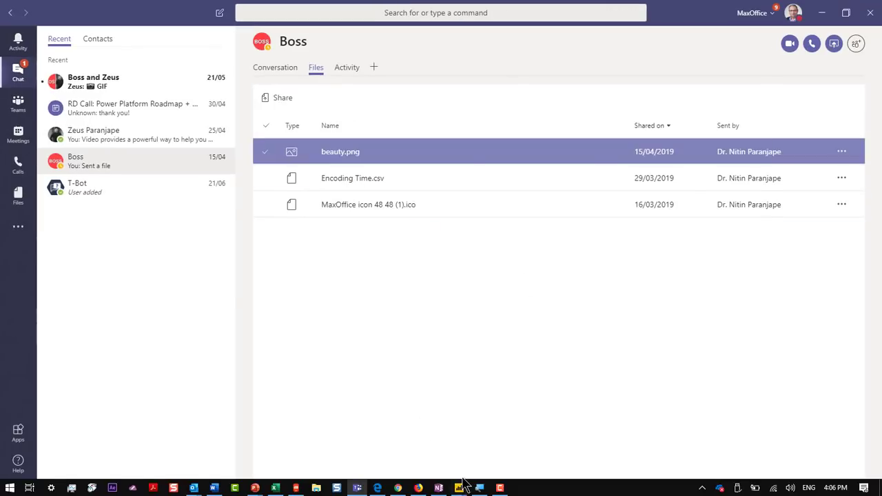
{"action": "key", "text": "alt+Tab"}
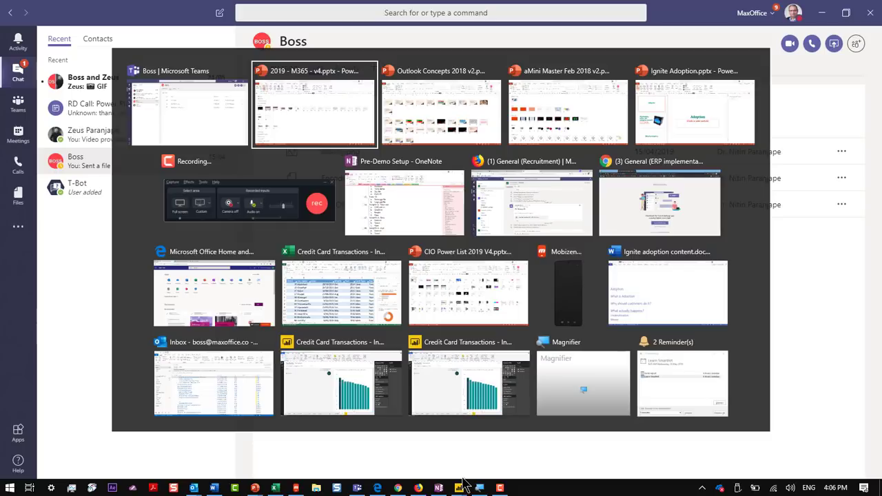
{"action": "key", "text": "alt+Tab"}
{"action": "key", "text": "alt+Tab"}
{"action": "key", "text": "alt+Tab"}
{"action": "key", "text": "alt+shift+Tab"}
{"action": "key", "text": "alt+Tab"}
{"action": "key", "text": "alt+Tab"}
{"action": "key", "text": "alt+Tab"}
{"action": "key", "text": "alt+Tab"}
{"action": "key", "text": "alt+Tab"}
{"action": "key", "text": "alt+Tab"}
{"action": "key", "text": "alt+Tab"}
{"action": "key", "text": "alt+Tab"}
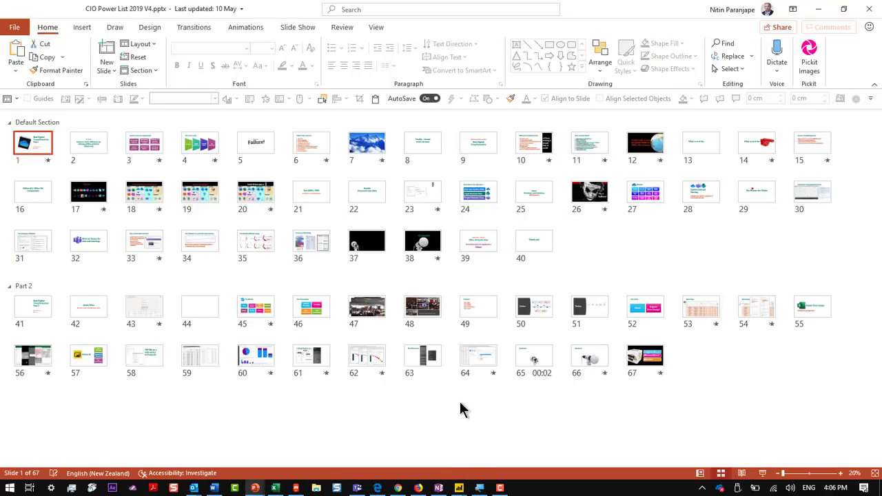
{"action": "left_click", "coordinate": [153, 311]}
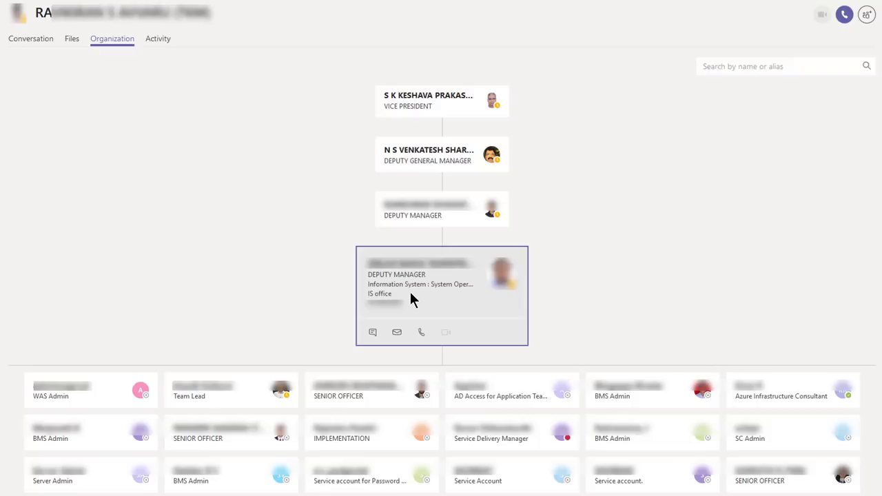
{"action": "key", "text": "alt+tab"}
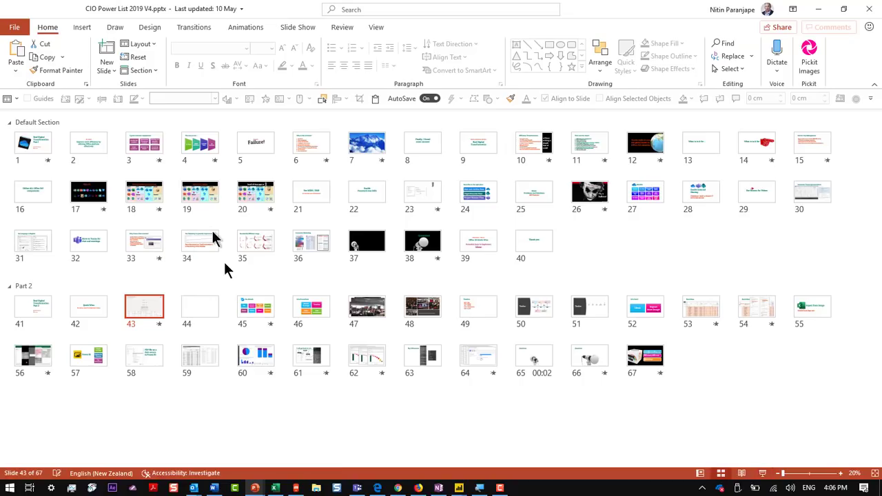
{"action": "key", "text": "alt+tab"}
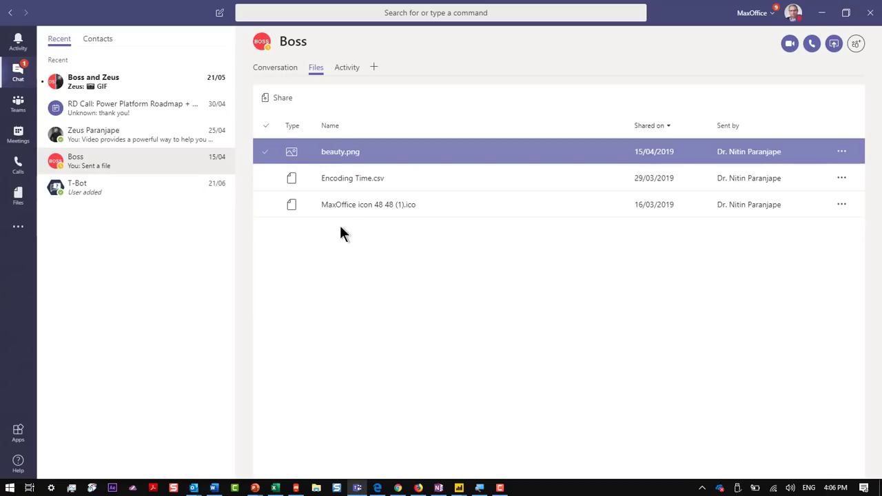
{"action": "left_click", "coordinate": [278, 67]}
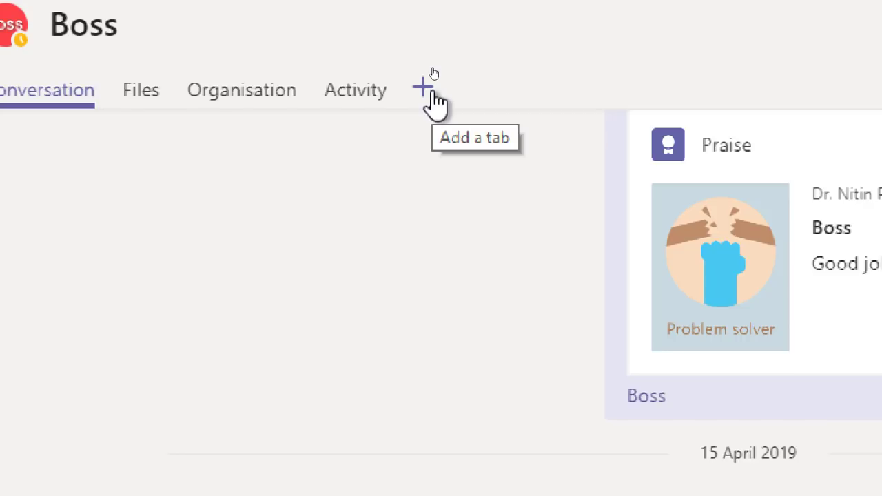
{"action": "left_click", "coordinate": [433, 92]}
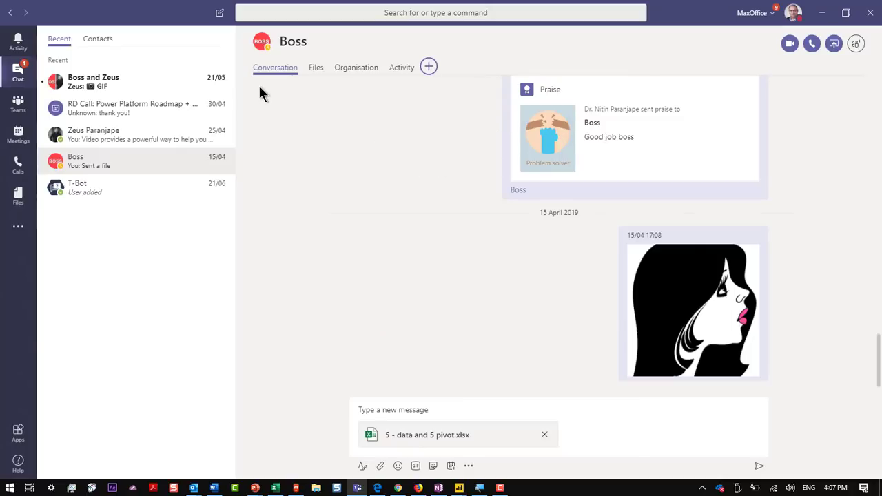
{"action": "left_click", "coordinate": [220, 14]}
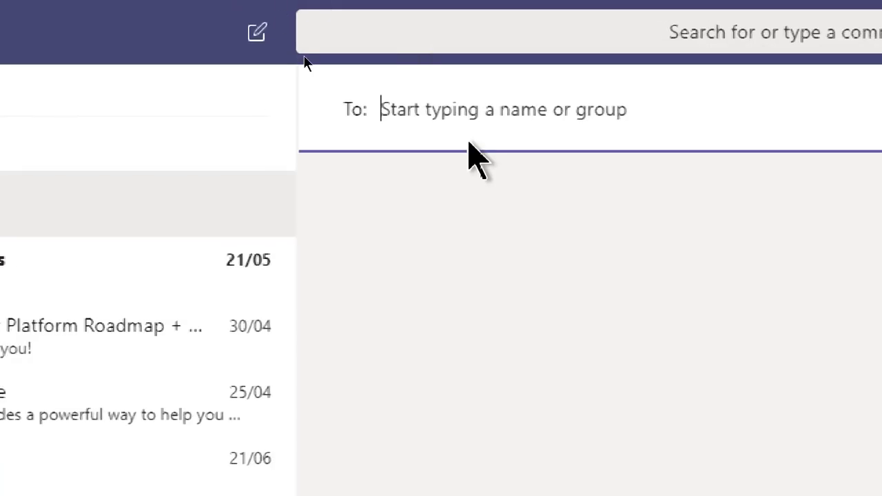
{"action": "type", "text": "boss"}
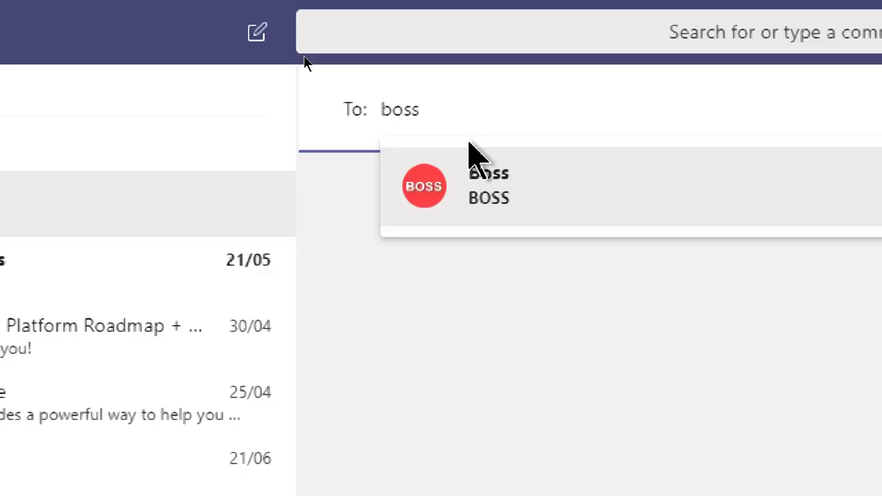
{"action": "key", "text": "Return"}
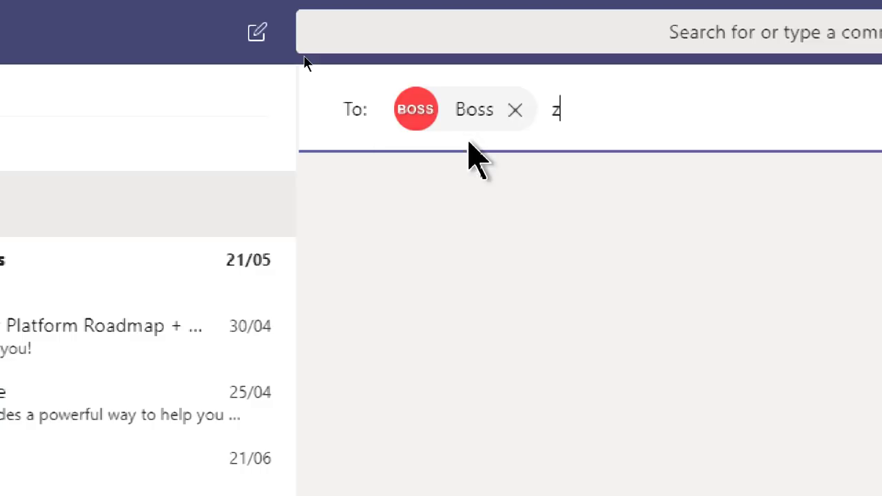
{"action": "type", "text": "ues"}
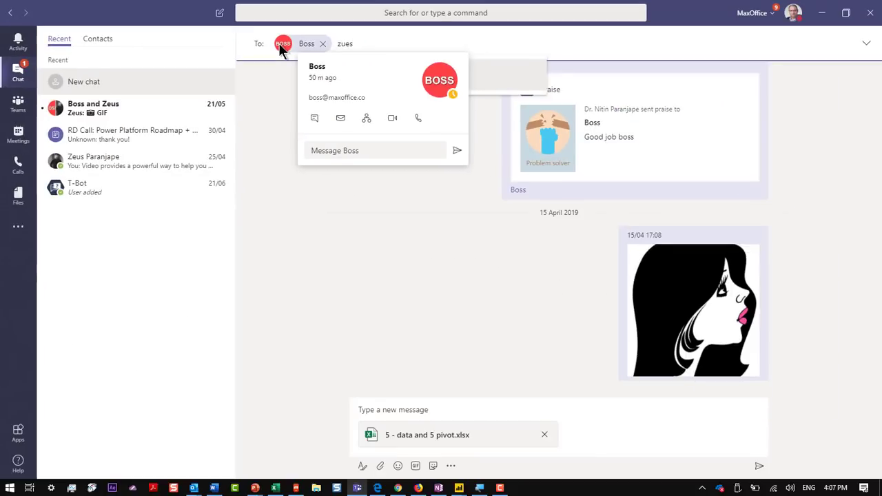
{"action": "key", "text": "Return"}
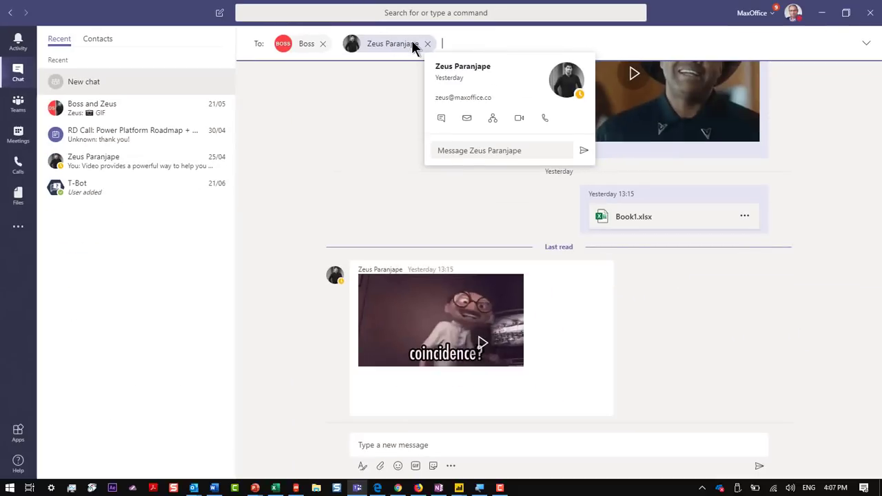
{"action": "key", "text": "alt+Tab"}
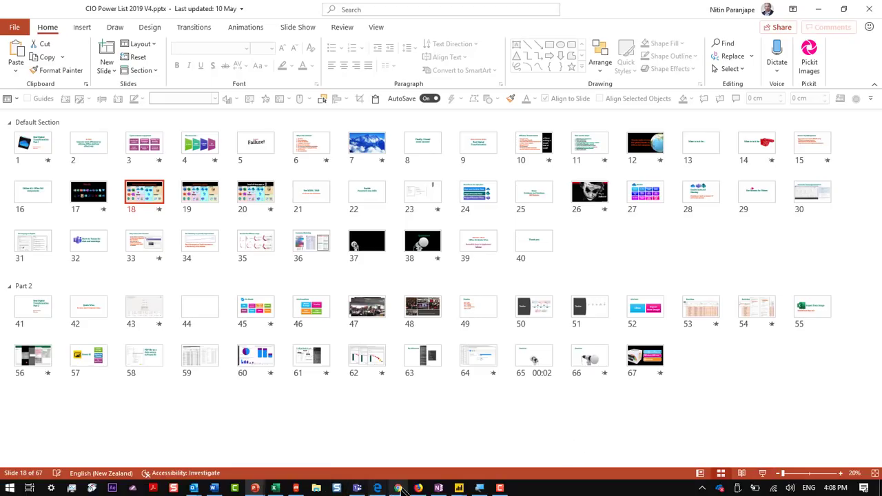
{"action": "left_click", "coordinate": [357, 488]}
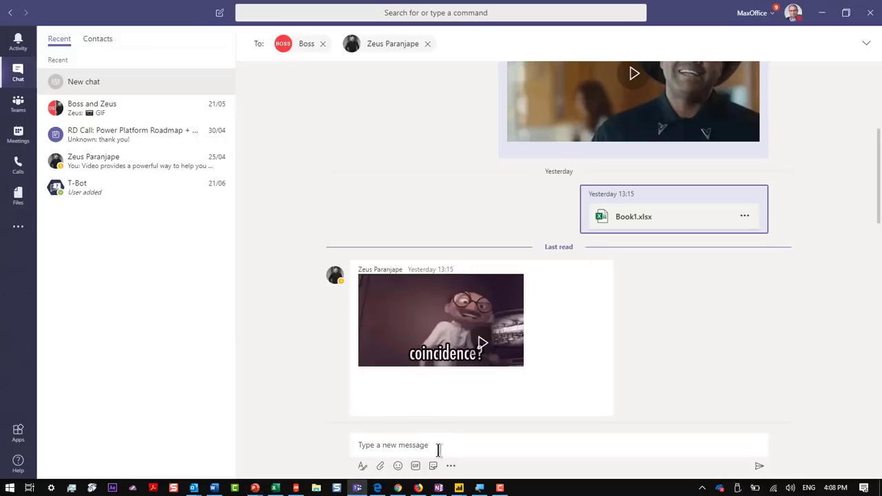
Go to Teams and open the test_FG Thane team's Marketing channel.
{"action": "left_click", "coordinate": [33, 116]}
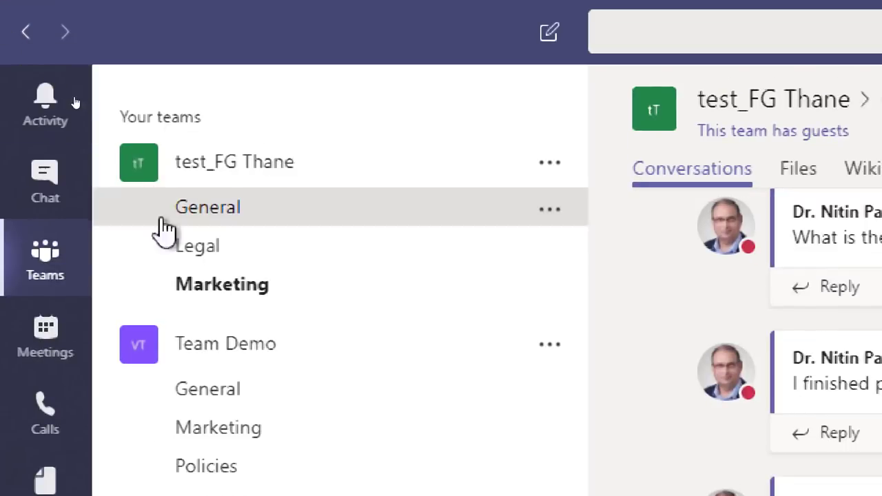
{"action": "left_click", "coordinate": [223, 295]}
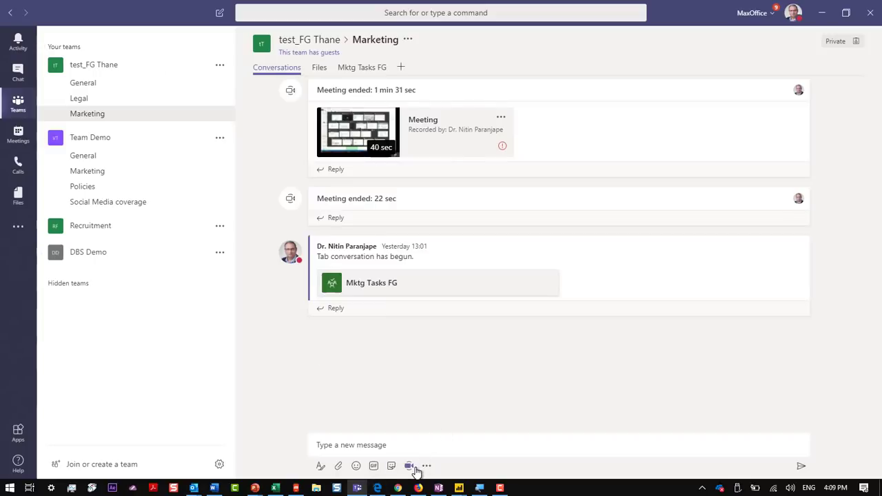
Start a Meet now meeting in Marketing, begin recording, and dismiss the muted-speakers notice.
{"action": "left_click", "coordinate": [410, 466]}
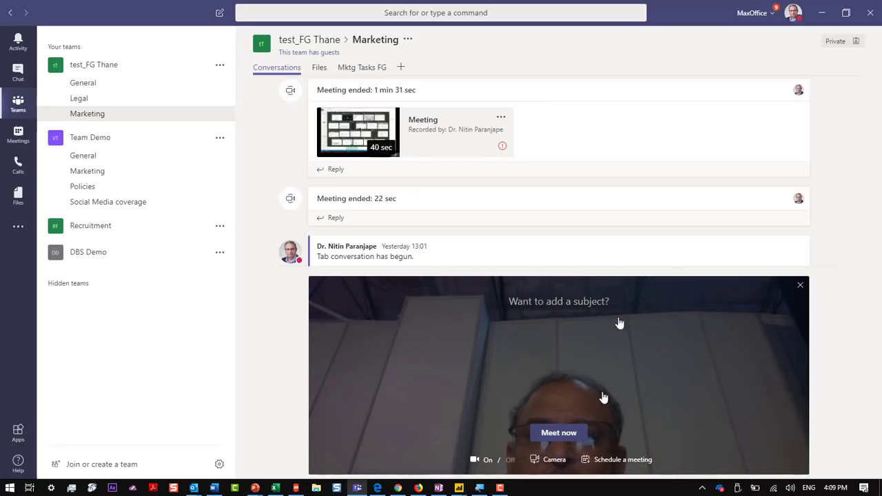
{"action": "left_click", "coordinate": [559, 433]}
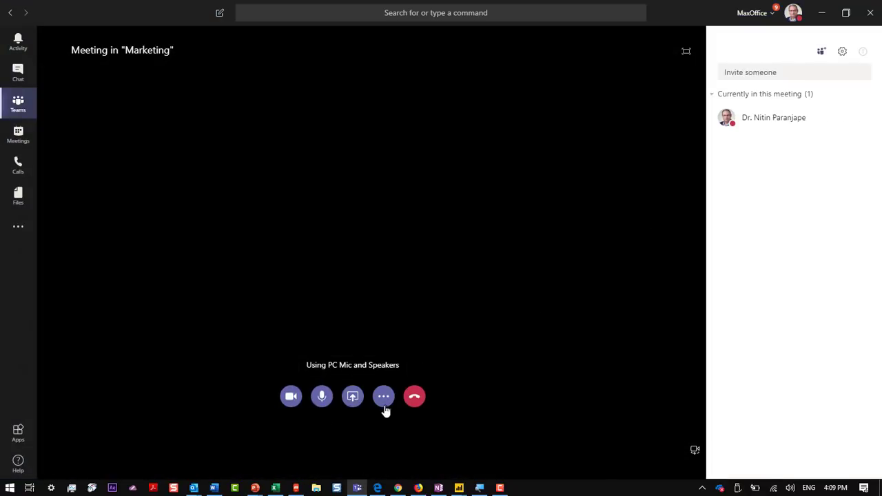
{"action": "left_click", "coordinate": [387, 395]}
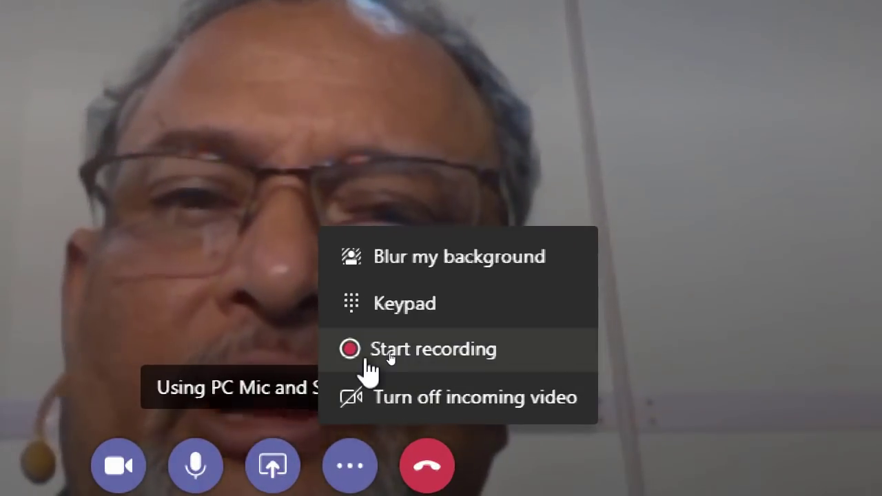
{"action": "left_click", "coordinate": [411, 355]}
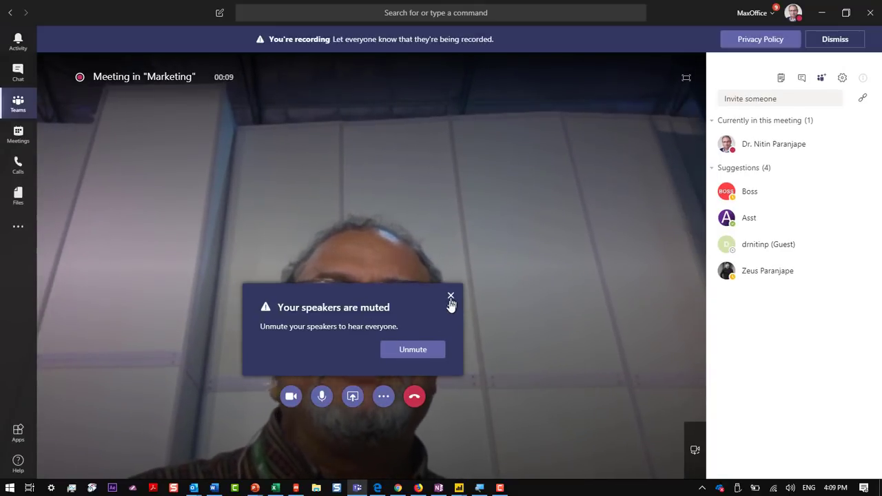
{"action": "left_click", "coordinate": [451, 297]}
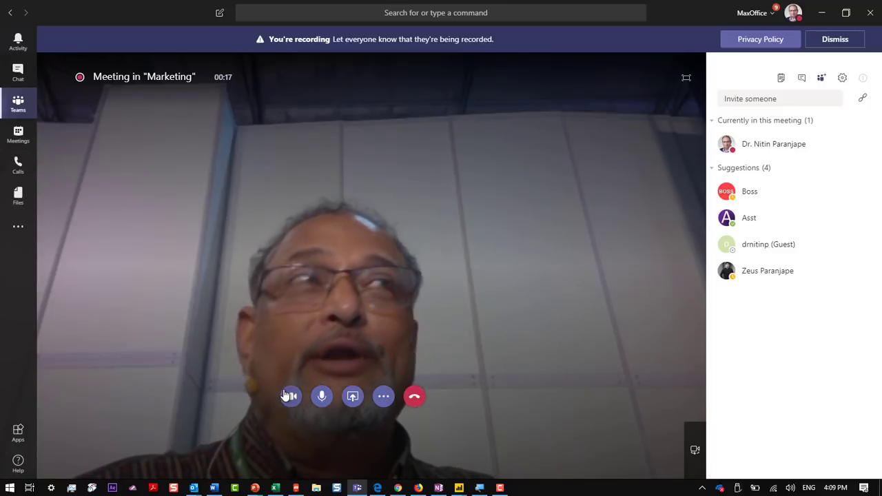
Turn on Blur my background for your own video from the call's More actions menu.
{"action": "left_click", "coordinate": [383, 397]}
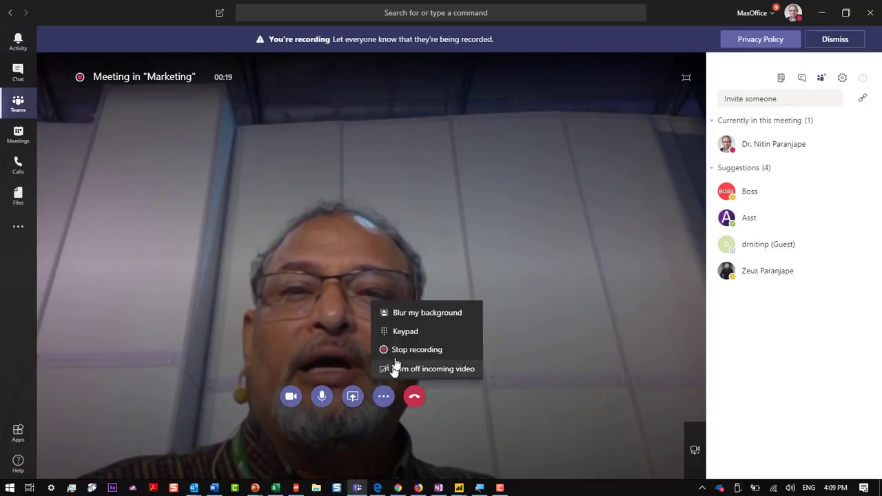
{"action": "left_click", "coordinate": [413, 311]}
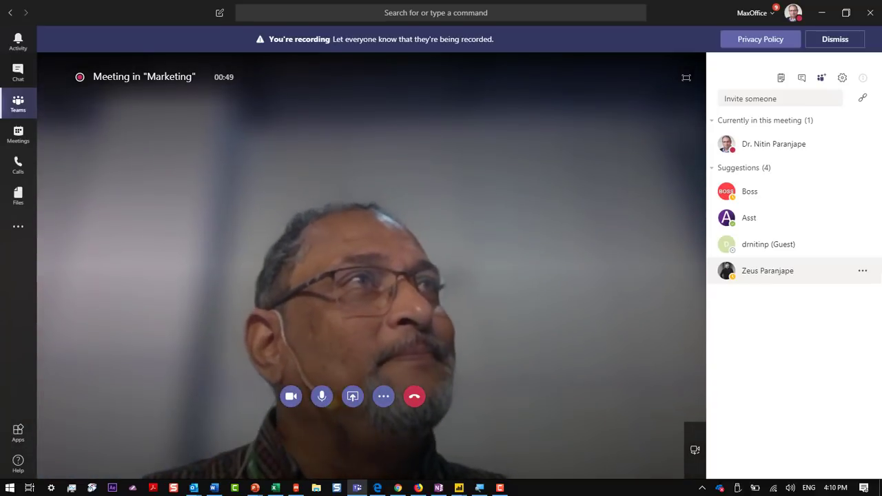
Hang up to leave the Marketing meeting and end the call.
{"action": "left_click", "coordinate": [419, 400]}
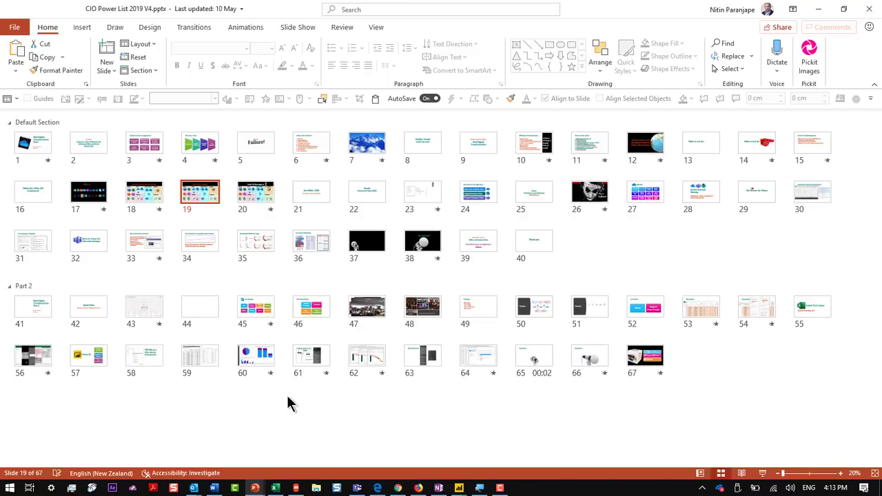
Switch to 2019 - M365 - v4.pptx and expand its O365 Worst Practices section (slides 254–270).
{"action": "key", "text": "alt+w"}
{"action": "key", "text": "w"}
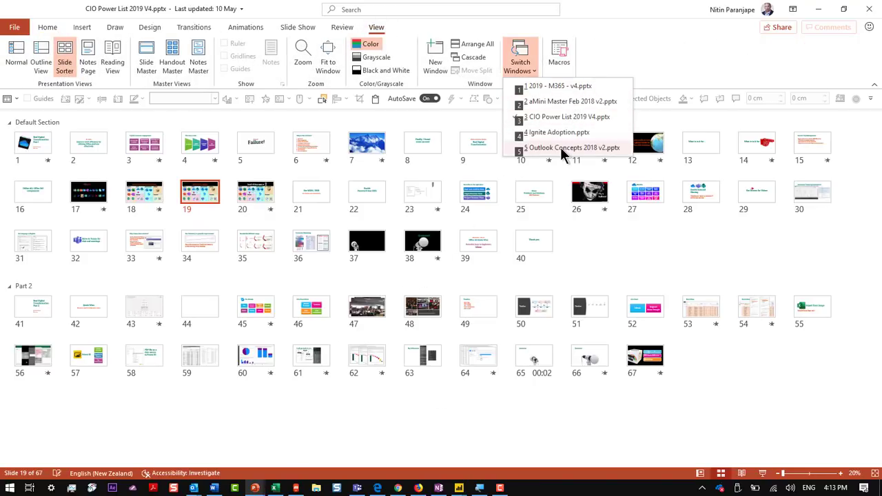
{"action": "left_click", "coordinate": [578, 87]}
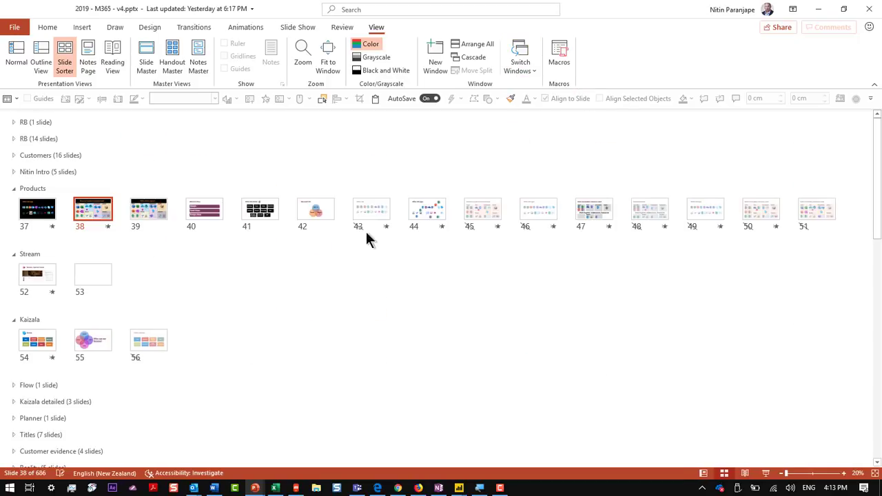
{"action": "scroll", "coordinate": [31, 365], "scroll_direction": "down", "scroll_amount": 3}
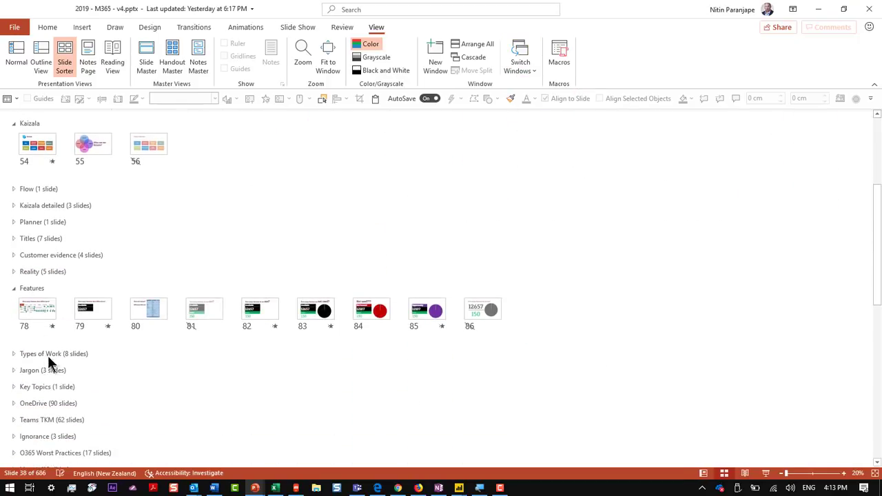
{"action": "scroll", "coordinate": [49, 355], "scroll_direction": "down", "scroll_amount": 2}
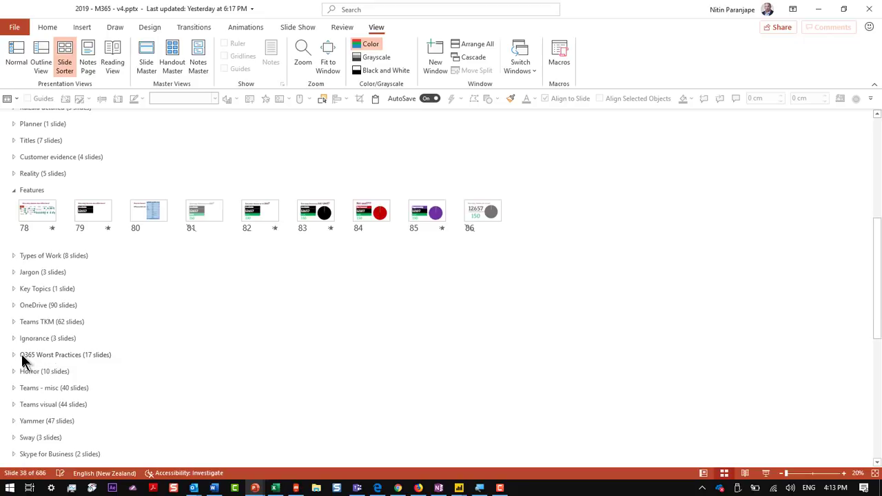
{"action": "left_click", "coordinate": [13, 355]}
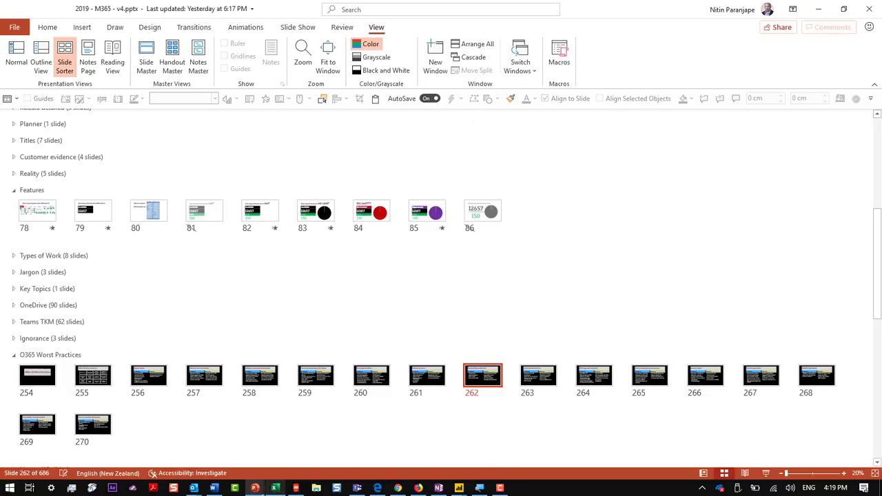
{"action": "left_click", "coordinate": [260, 490]}
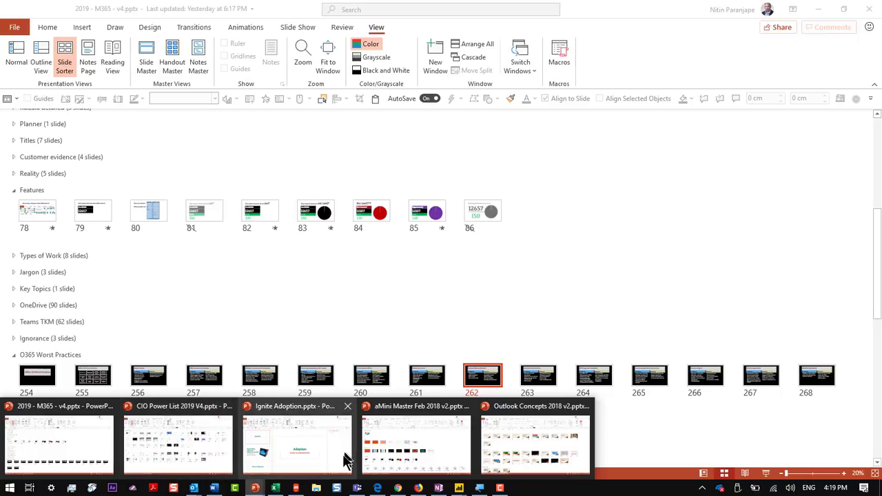
{"action": "mouse_move", "coordinate": [59, 439]}
{"action": "left_click", "coordinate": [32, 450]}
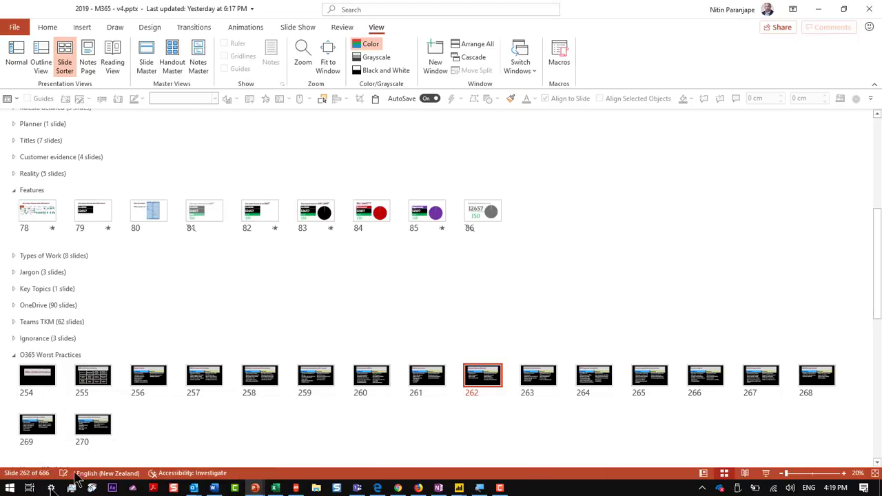
{"action": "scroll", "coordinate": [110, 427], "scroll_direction": "down", "scroll_amount": 3}
{"action": "scroll", "coordinate": [122, 403], "scroll_direction": "down", "scroll_amount": 3}
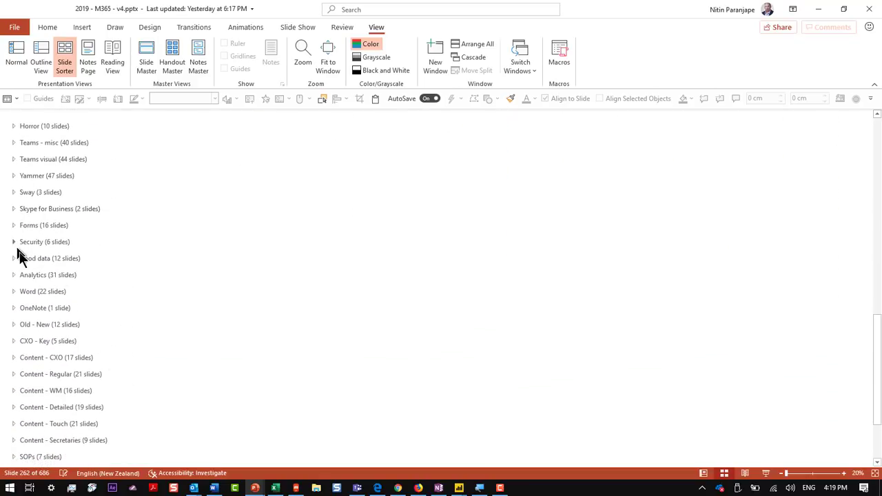
{"action": "scroll", "coordinate": [23, 227], "scroll_direction": "up", "scroll_amount": 3}
Expand the OneDrive section and select its slide 176.
{"action": "left_click", "coordinate": [14, 159]}
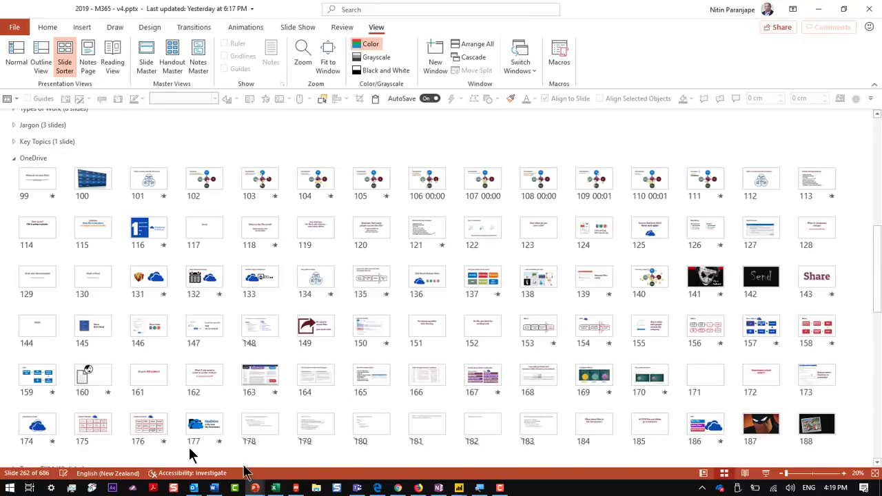
{"action": "left_click", "coordinate": [157, 429]}
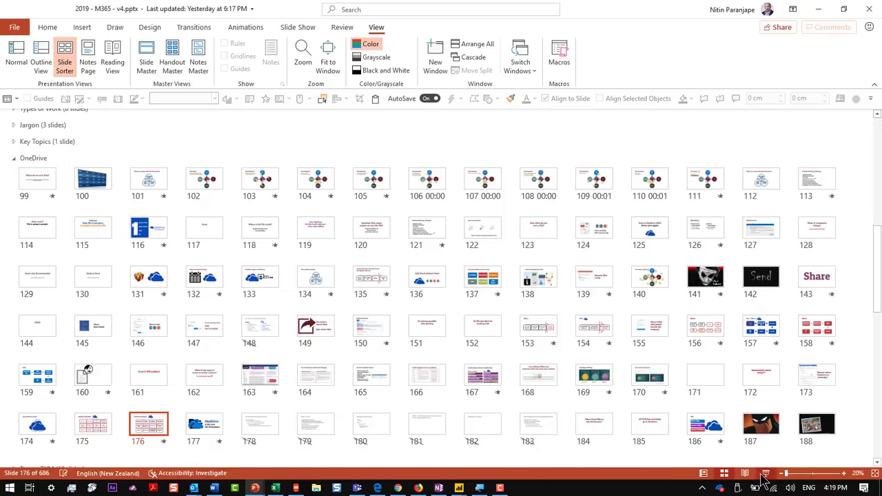
{"action": "key", "text": "alt+f"}
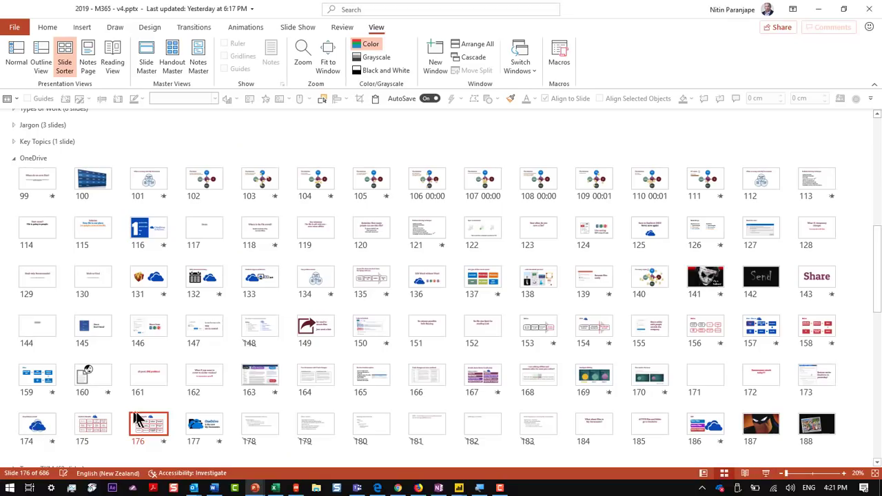
Bring CIO Power List 2019 V4.pptx to the front and list the open presentation windows.
{"action": "key", "text": "alt+Tab"}
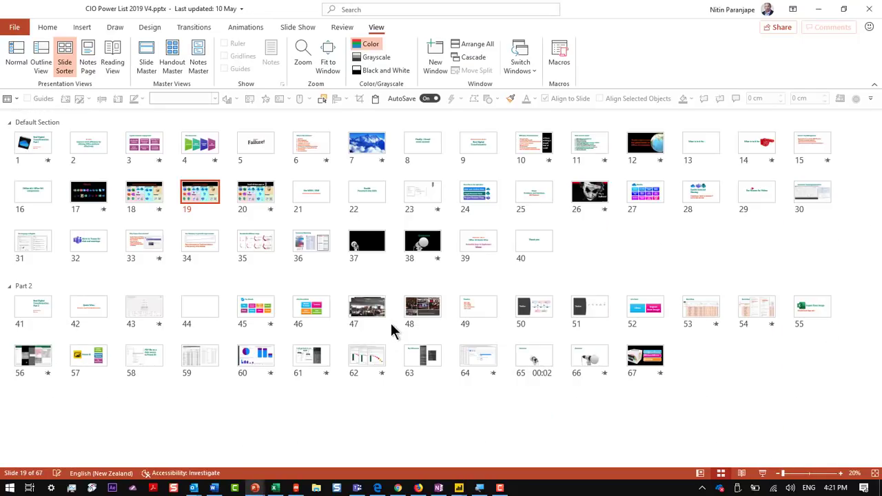
{"action": "key", "text": "alt+w"}
{"action": "key", "text": "w"}
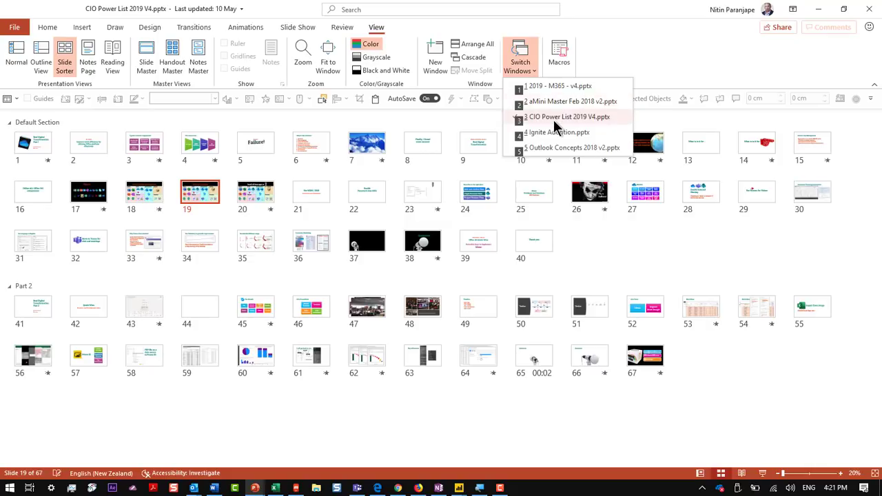
Switch to the 2019 - M365 - v4 presentation via Switch Windows.
{"action": "key", "text": "alt+Tab"}
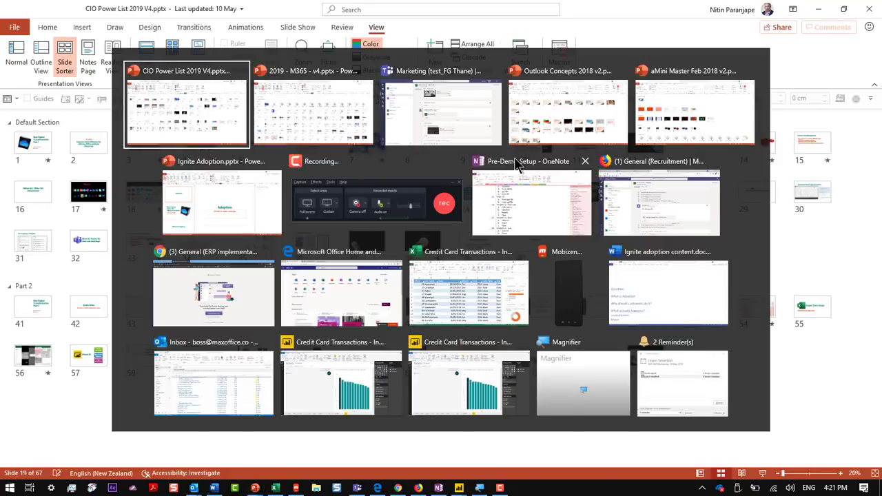
{"action": "key", "text": "Escape"}
{"action": "scroll", "coordinate": [403, 323], "scroll_direction": "down", "scroll_amount": 3}
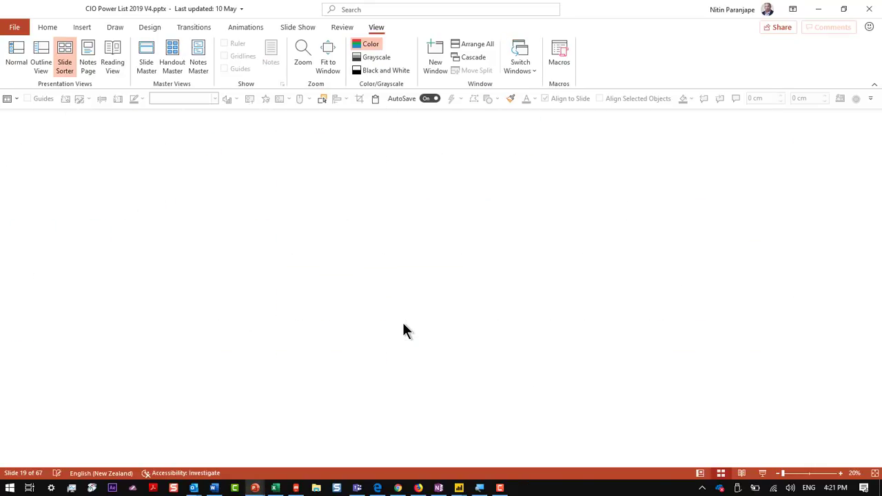
{"action": "key", "text": "alt+w"}
{"action": "key", "text": "w"}
{"action": "left_click", "coordinate": [541, 92]}
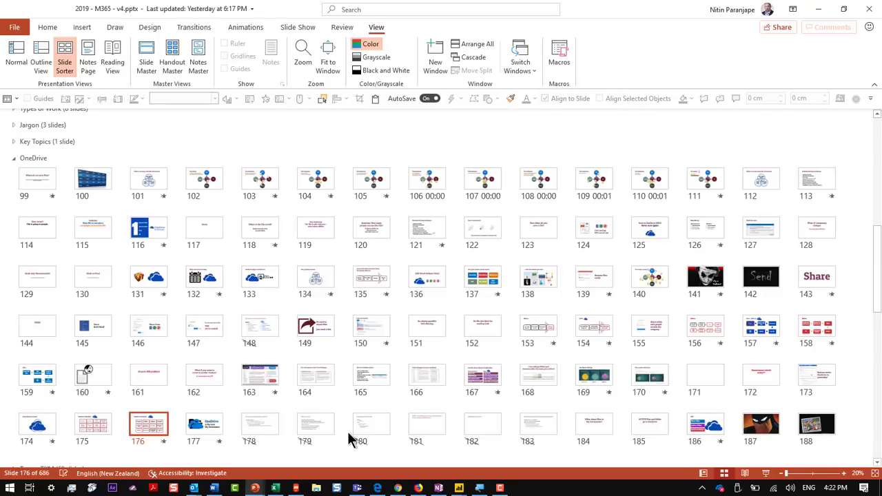
Scroll to Worst Practices slide 260, 'Poor adoption efforts', select it and zoom the sorter to 150%.
{"action": "scroll", "coordinate": [349, 434], "scroll_direction": "down", "scroll_amount": 3}
{"action": "scroll", "coordinate": [349, 434], "scroll_direction": "down", "scroll_amount": 1}
{"action": "left_click", "coordinate": [385, 325]}
{"action": "scroll", "coordinate": [383, 365], "scroll_direction": "up", "scroll_amount": 4, "text": "ctrl"}
{"action": "scroll", "coordinate": [383, 365], "scroll_direction": "up", "scroll_amount": 3, "text": "ctrl"}
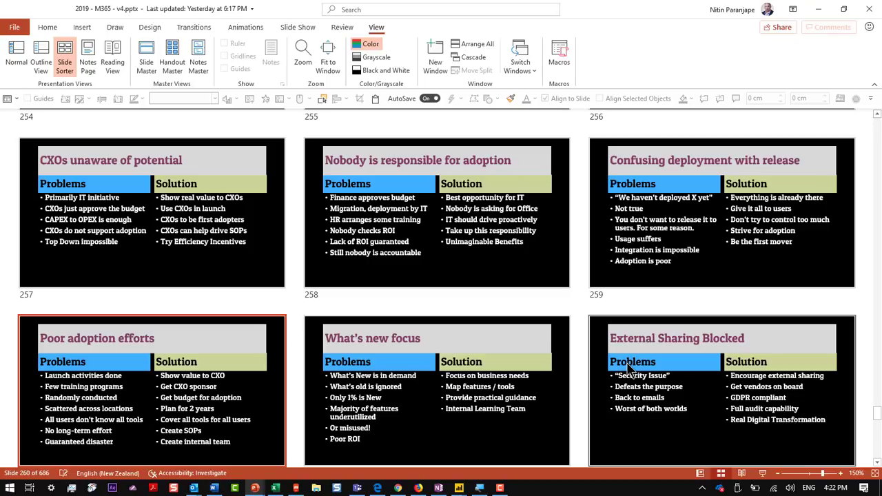
Scroll the sorter down one row to show slides 263–265, including 'Office ignored completely'.
{"action": "scroll", "coordinate": [391, 418], "scroll_direction": "down", "scroll_amount": 2}
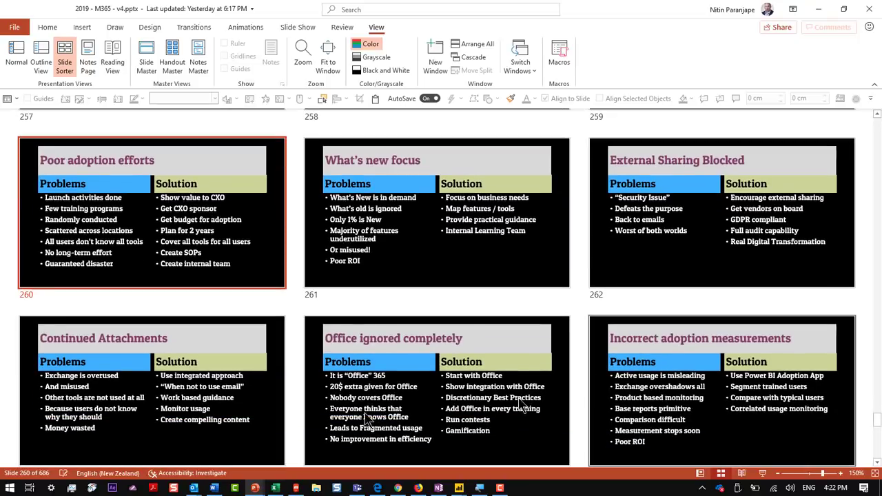
Select slide 264, 'Office ignored completely', and present it as a full-screen slide show.
{"action": "left_click", "coordinate": [427, 391]}
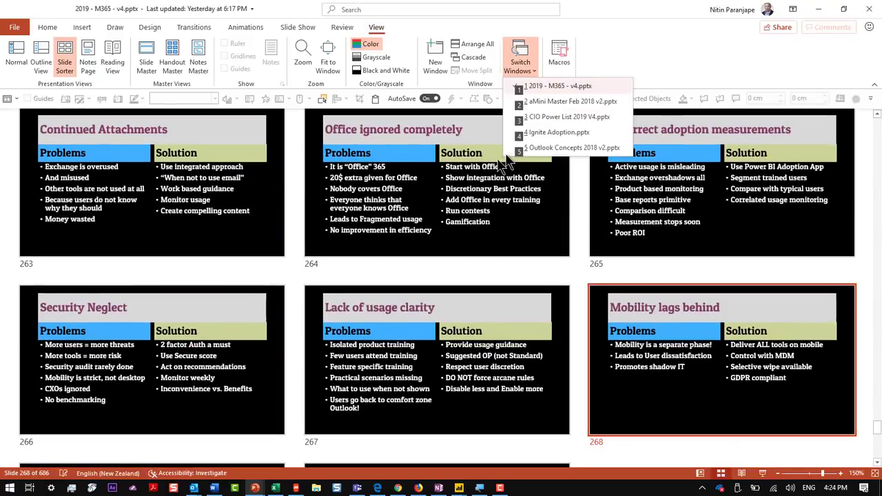
{"action": "key", "text": "Escape"}
End the slide show and select slide 39 in the Products section.
{"action": "scroll", "coordinate": [442, 373], "scroll_direction": "down", "scroll_amount": 5, "text": "ctrl"}
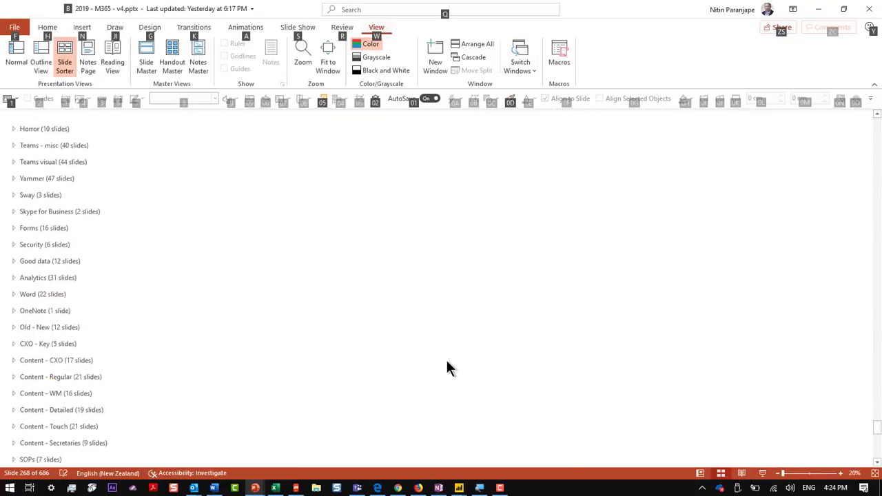
{"action": "scroll", "coordinate": [381, 326], "scroll_direction": "down", "scroll_amount": 2}
{"action": "scroll", "coordinate": [389, 325], "scroll_direction": "up", "scroll_amount": 10}
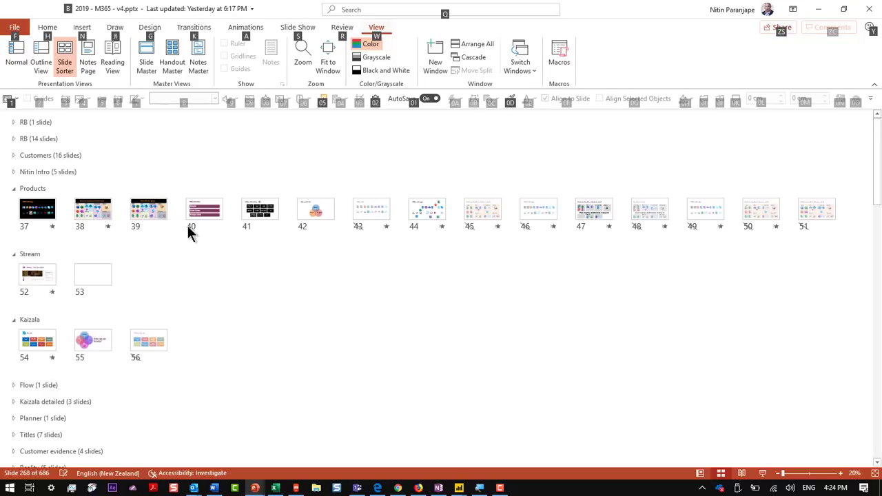
{"action": "left_click", "coordinate": [145, 215]}
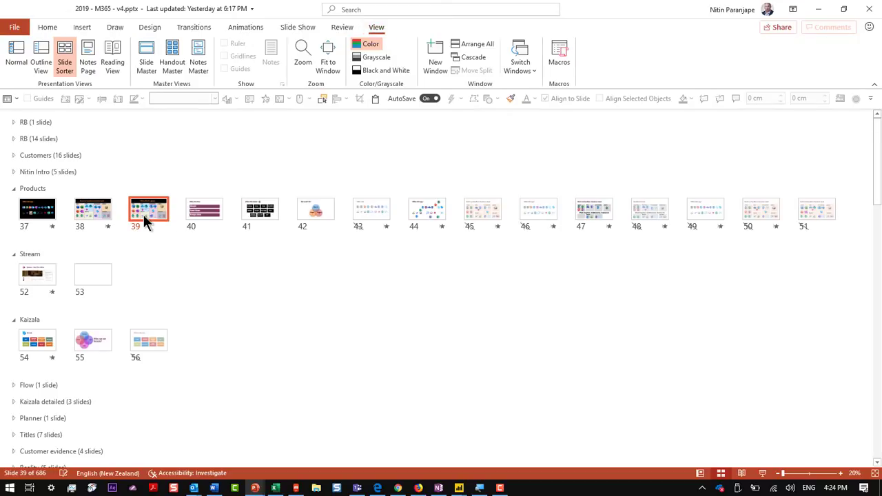
Switch to the CIO Power List 2019 V4 presentation.
{"action": "key", "text": "alt+w"}
{"action": "key", "text": "w"}
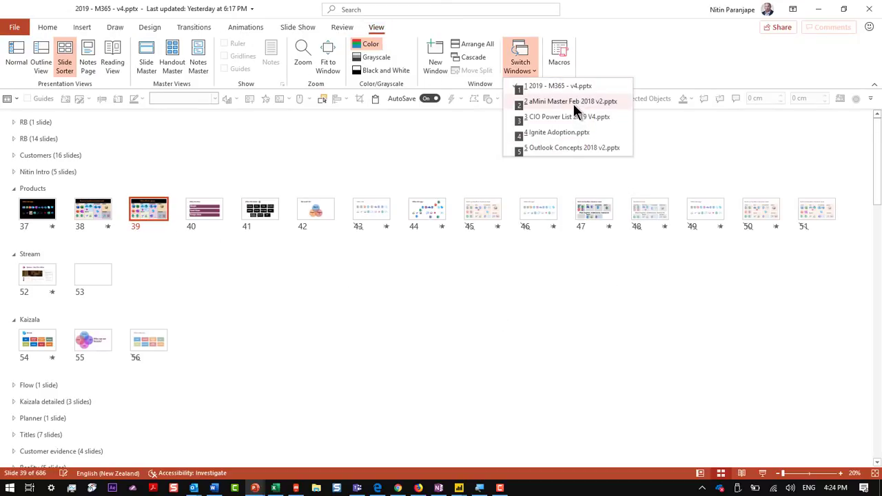
{"action": "left_click", "coordinate": [568, 117]}
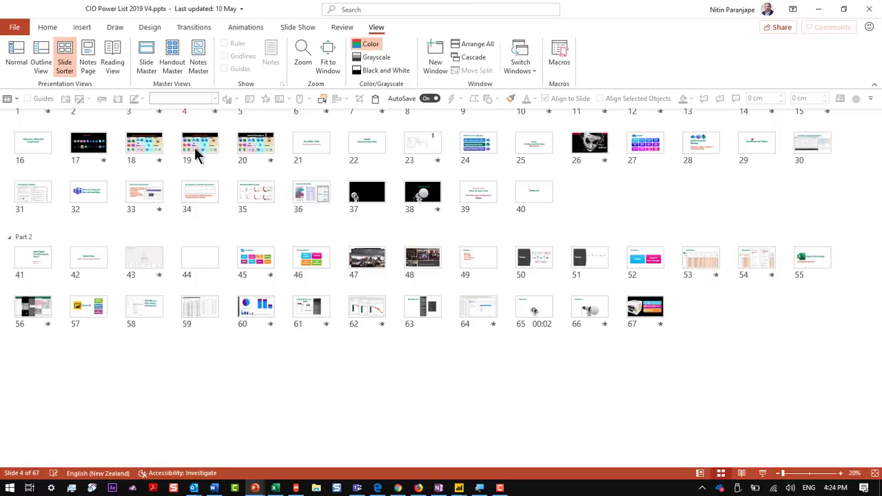
Bring up the Power BI credit card report and select its Key influencers visual.
{"action": "key", "text": "alt+Tab"}
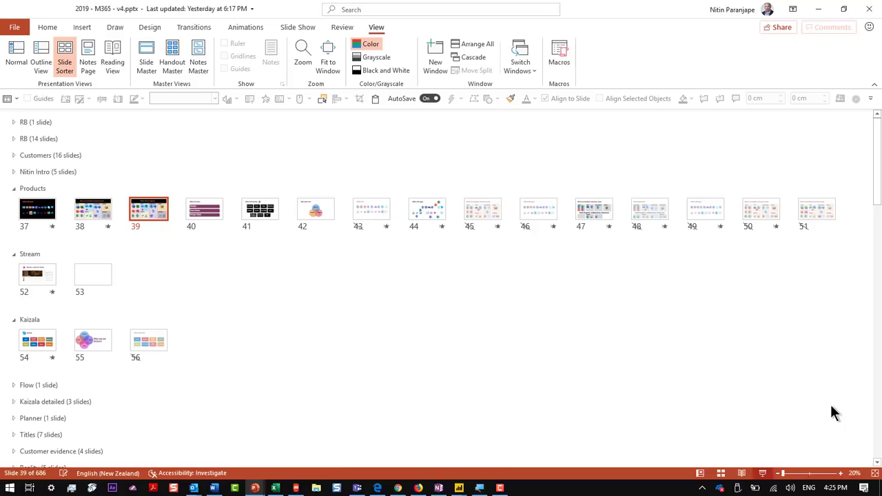
{"action": "left_click", "coordinate": [390, 367]}
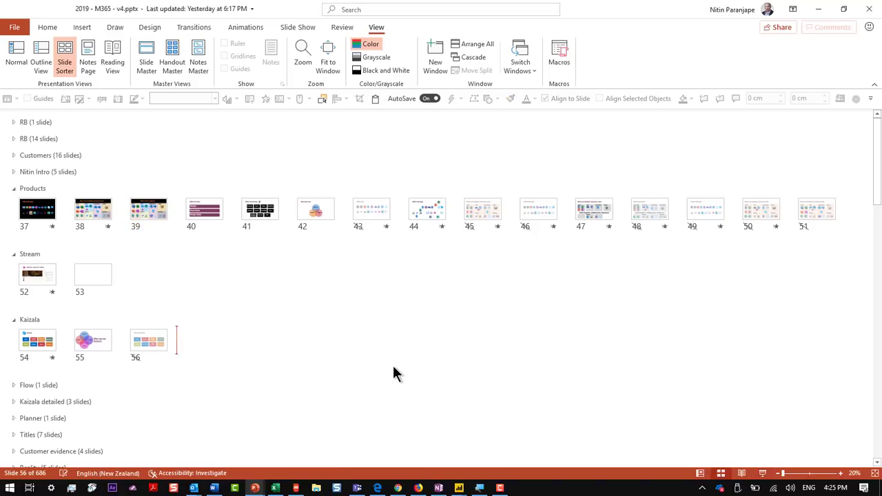
{"action": "left_click", "coordinate": [459, 488]}
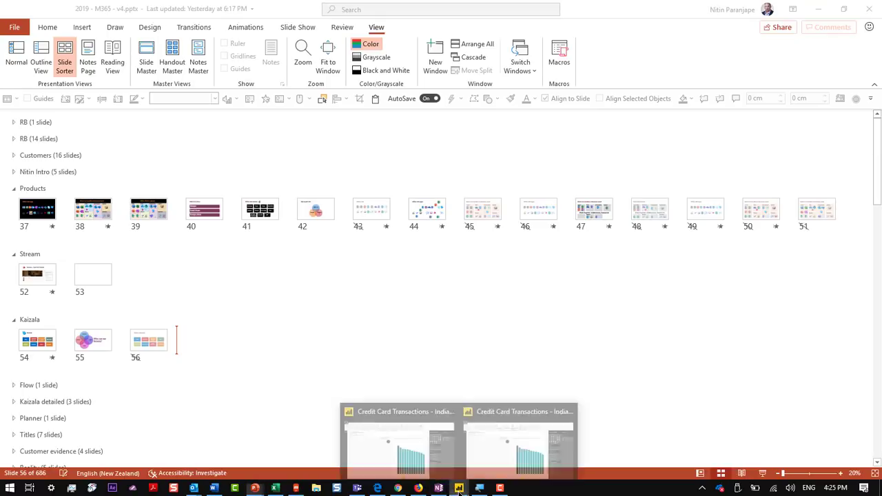
{"action": "left_click", "coordinate": [404, 448]}
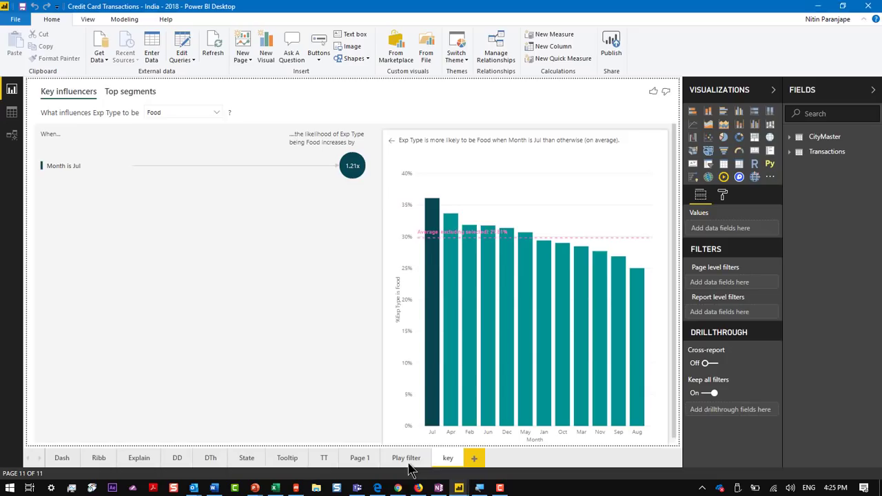
{"action": "left_click", "coordinate": [278, 399]}
{"action": "mouse_move", "coordinate": [255, 488]}
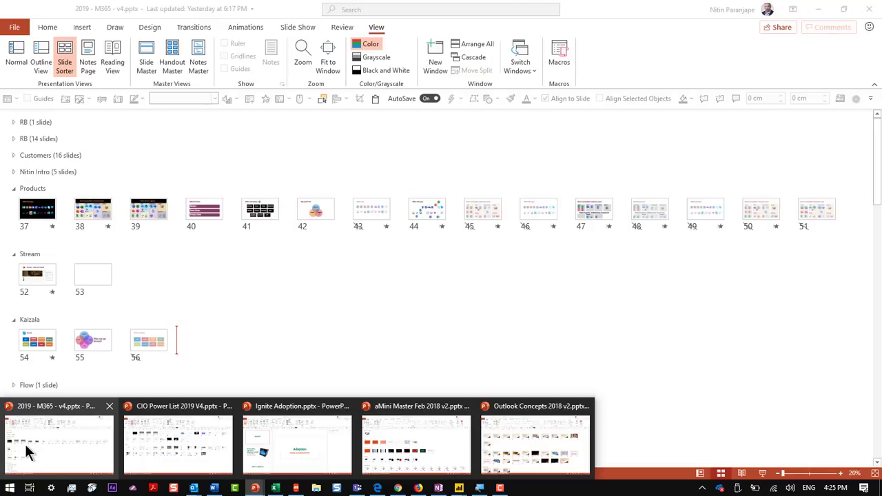
Copy slide 37, 'Office 365 apps', from the M365 deck into a new presentation as slide 2.
{"action": "left_click", "coordinate": [30, 452]}
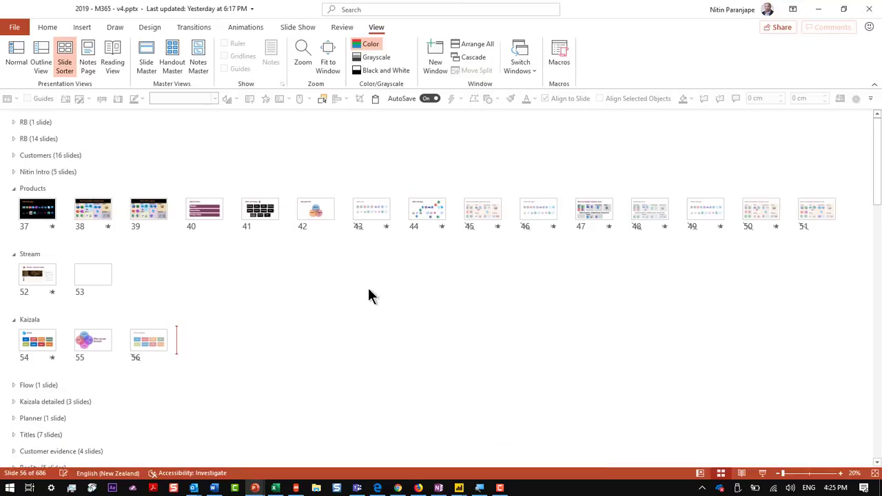
{"action": "left_click", "coordinate": [36, 218]}
{"action": "key", "text": "ctrl+n"}
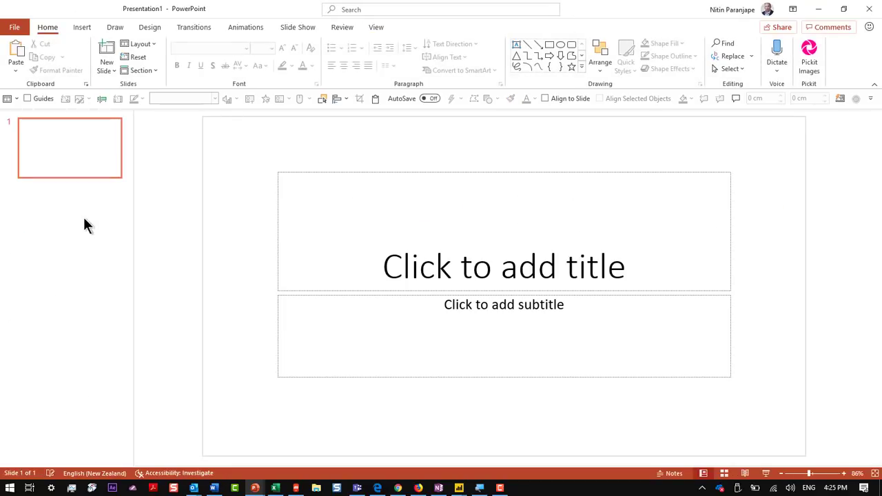
{"action": "left_click", "coordinate": [107, 231]}
{"action": "key", "text": "ctrl+v"}
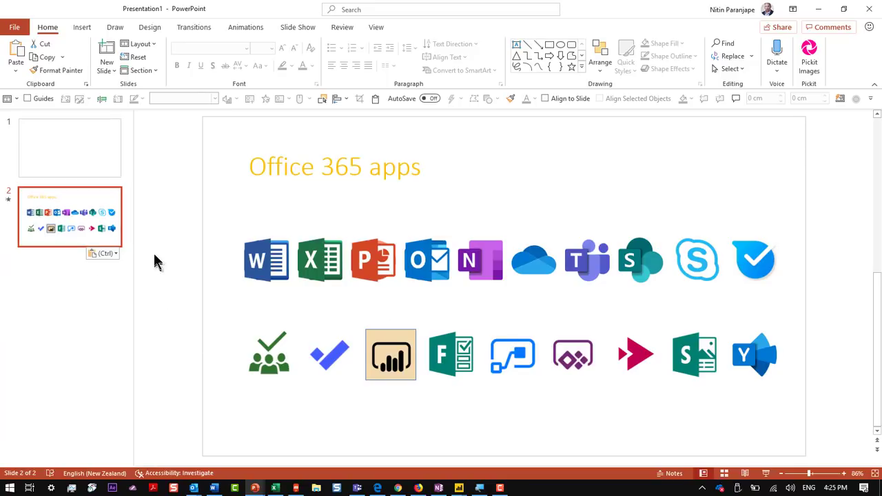
Duplicate slide 2 so the Office 365 apps slide also appears as slide 3.
{"action": "key", "text": "ctrl"}
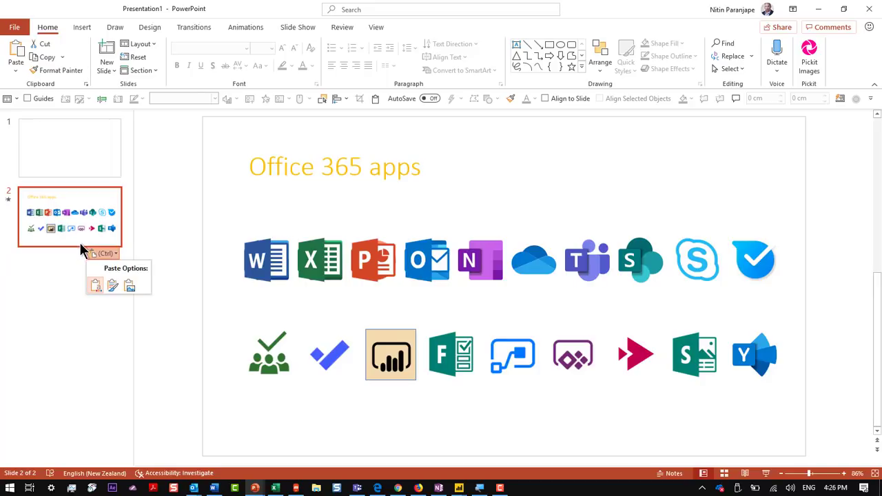
{"action": "key", "text": "Escape"}
{"action": "key", "text": "ctrl+v"}
On slide 3, copy the Excel icon and move Teams, SharePoint, To Do and Power Automate.
{"action": "left_click_drag", "start_coordinate": [310, 269], "coordinate": [519, 173], "text": "ctrl"}
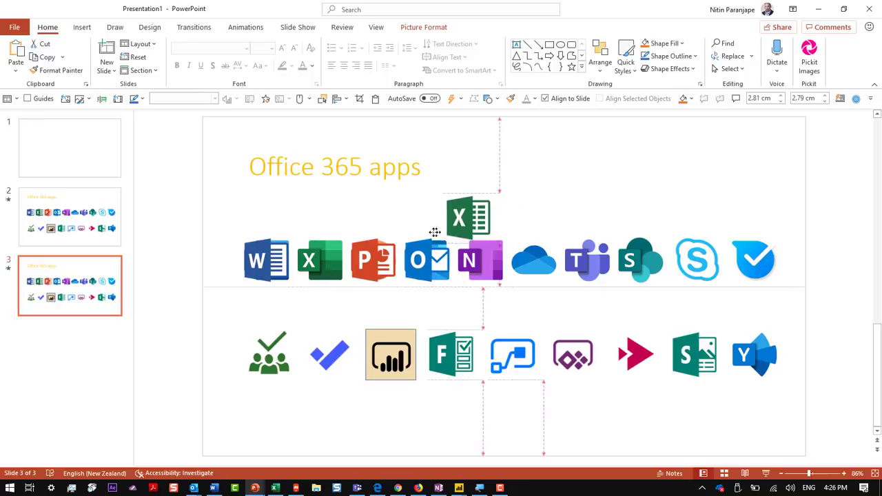
{"action": "left_click_drag", "start_coordinate": [613, 253], "coordinate": [673, 178]}
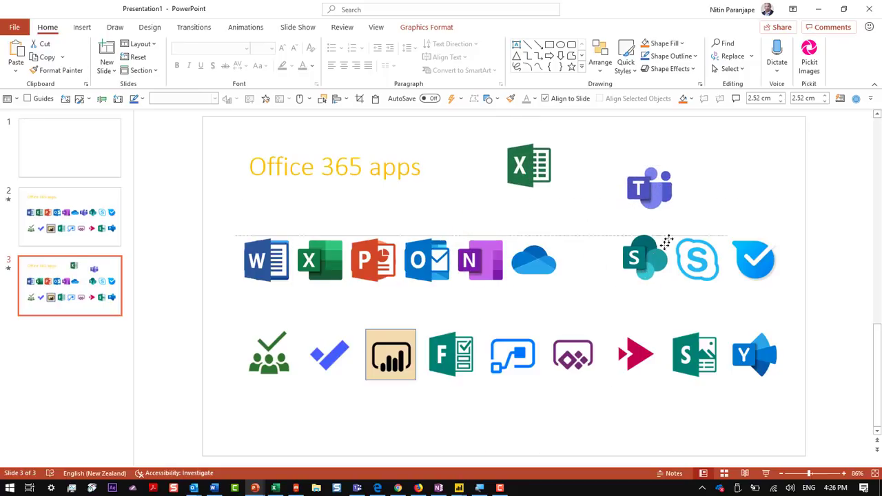
{"action": "left_click_drag", "start_coordinate": [641, 255], "coordinate": [698, 182]}
{"action": "left_click_drag", "start_coordinate": [755, 260], "coordinate": [499, 290]}
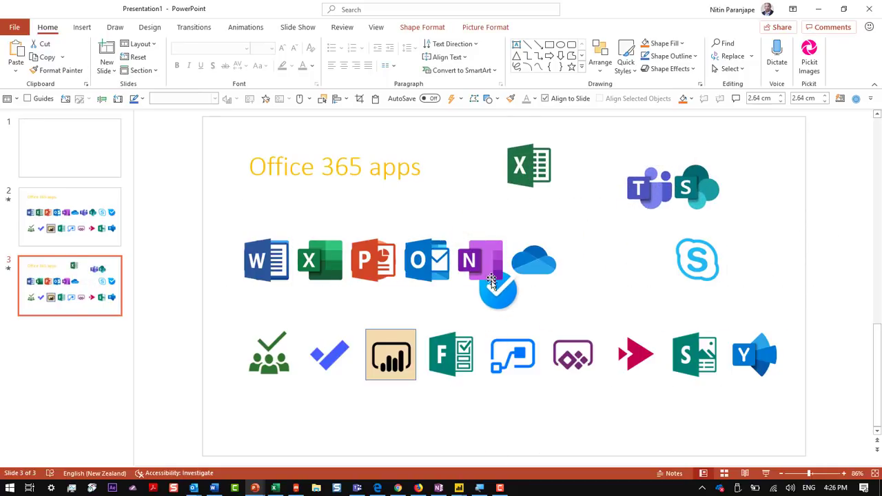
{"action": "mouse_move", "coordinate": [512, 355]}
{"action": "left_mouse_down"}
{"action": "mouse_move", "coordinate": [878, 308]}
{"action": "mouse_move", "coordinate": [803, 288]}
{"action": "left_mouse_up"}
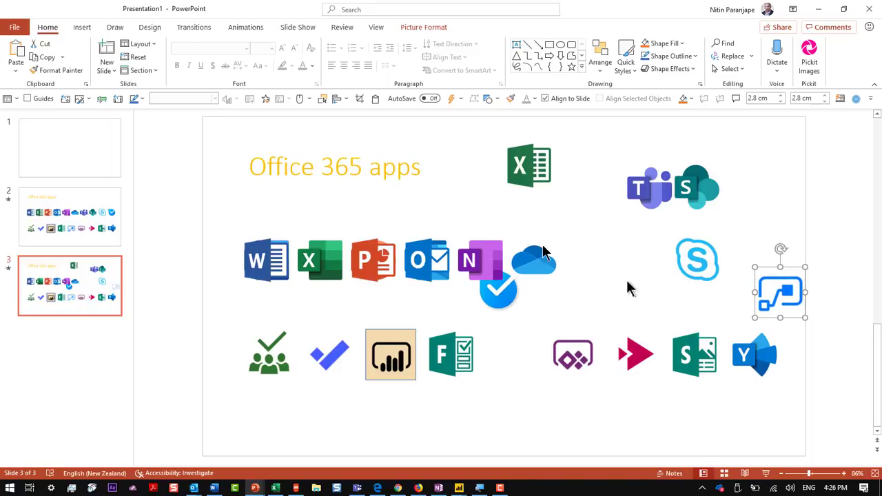
{"action": "left_click", "coordinate": [107, 229]}
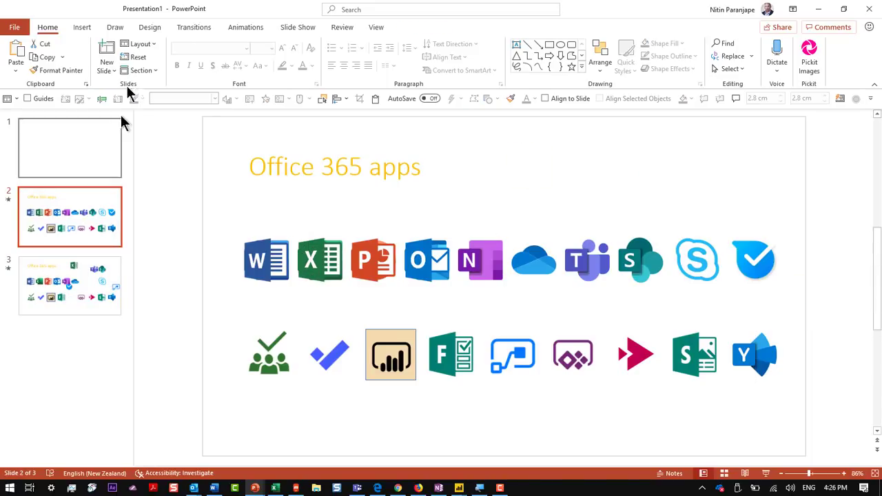
{"action": "left_click", "coordinate": [194, 27]}
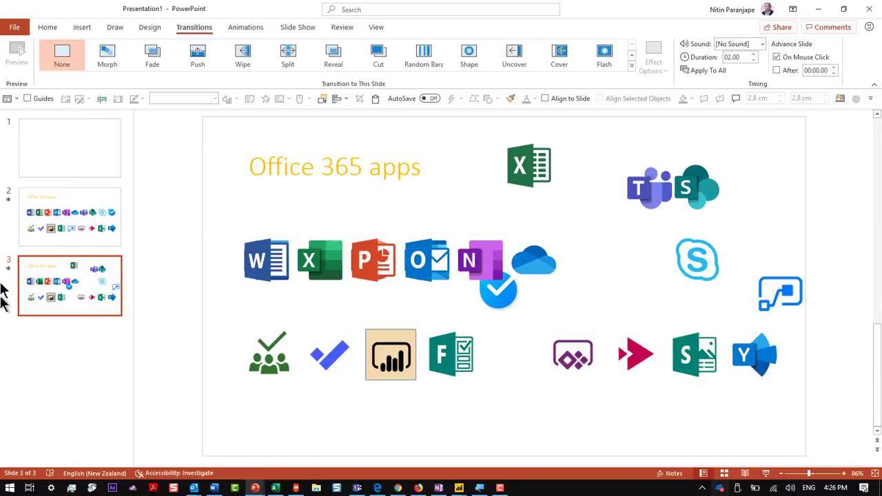
Select and remove every animation on slide 2 in the Animation Pane.
{"action": "left_click", "coordinate": [109, 221]}
{"action": "left_click", "coordinate": [246, 27]}
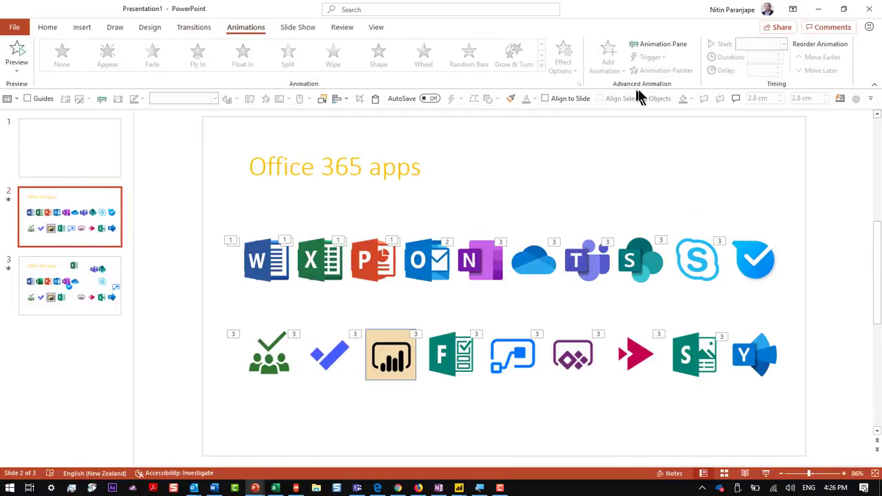
{"action": "left_click", "coordinate": [684, 48]}
{"action": "left_click", "coordinate": [776, 183]}
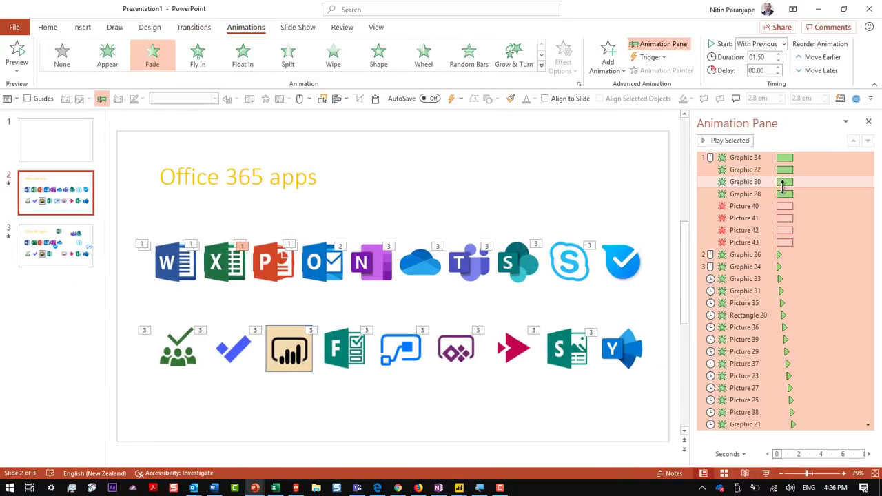
{"action": "key", "text": "ctrl+a"}
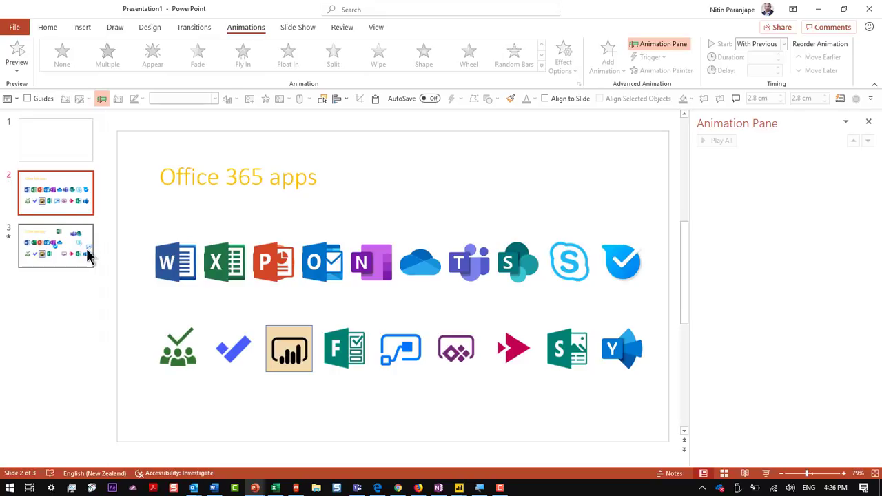
Select and delete all of slide 3's animations as well.
{"action": "left_click", "coordinate": [86, 253]}
{"action": "left_click", "coordinate": [723, 257]}
{"action": "key", "text": "ctrl+a"}
{"action": "key", "text": "Delete"}
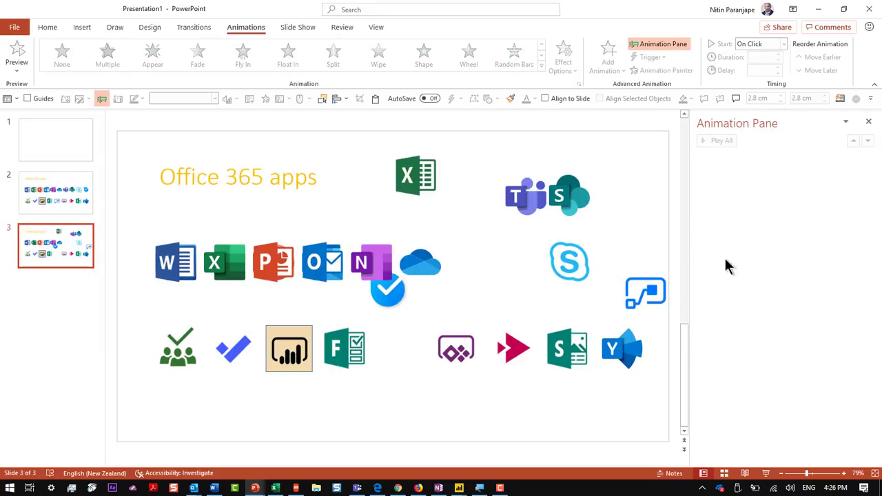
Apply the Morph transition to slide 3 and play the show from slide 2.
{"action": "left_click", "coordinate": [89, 202]}
{"action": "left_click", "coordinate": [194, 29]}
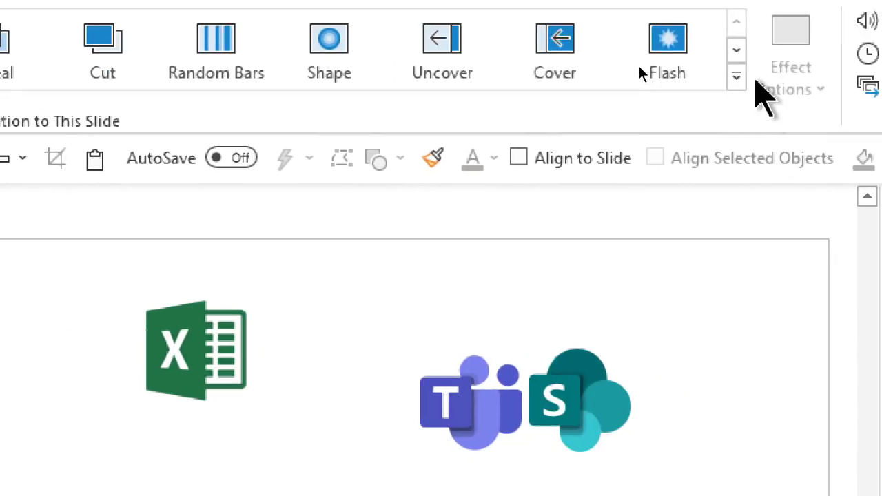
{"action": "left_click", "coordinate": [734, 75]}
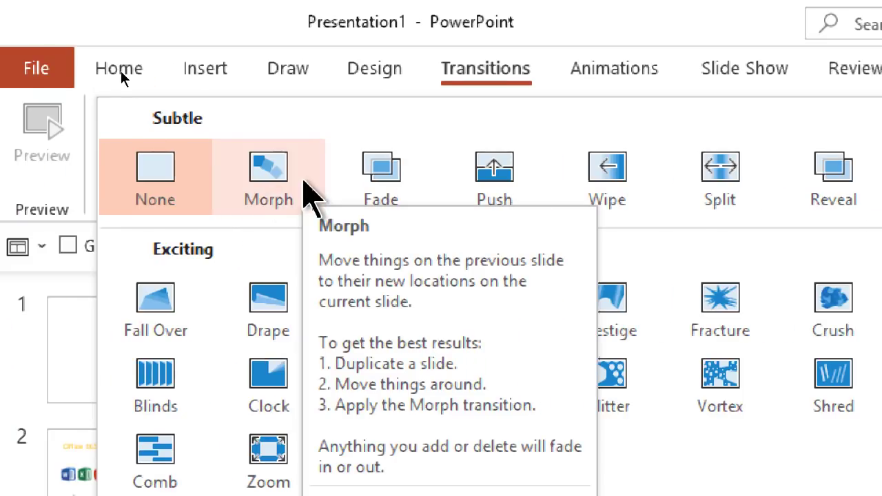
{"action": "left_click", "coordinate": [308, 193]}
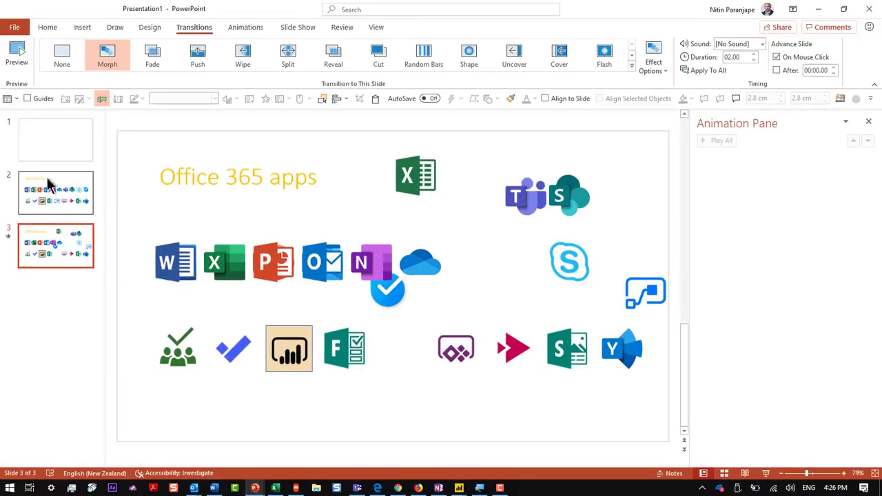
{"action": "left_click", "coordinate": [48, 185]}
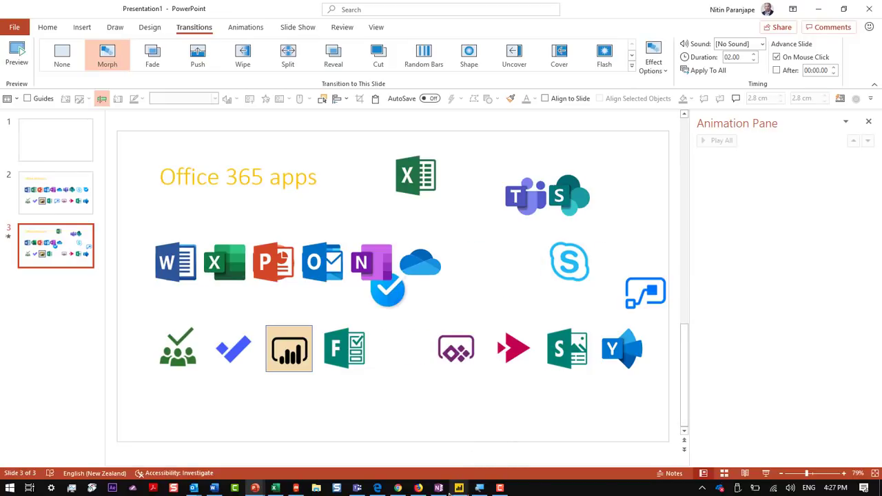
On the Dash page, cross-filter by Silver card, Travel expenses and gender F, then clear it.
{"action": "mouse_move", "coordinate": [459, 488]}
{"action": "left_click", "coordinate": [400, 448]}
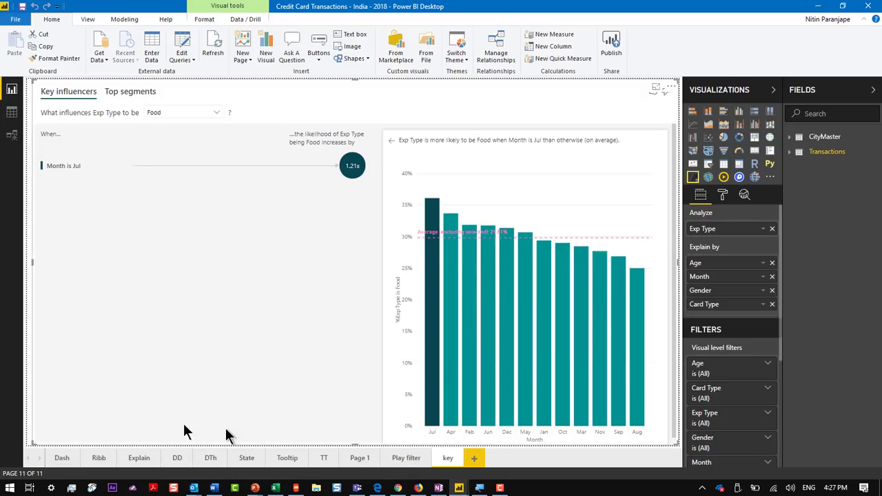
{"action": "left_click", "coordinate": [62, 459]}
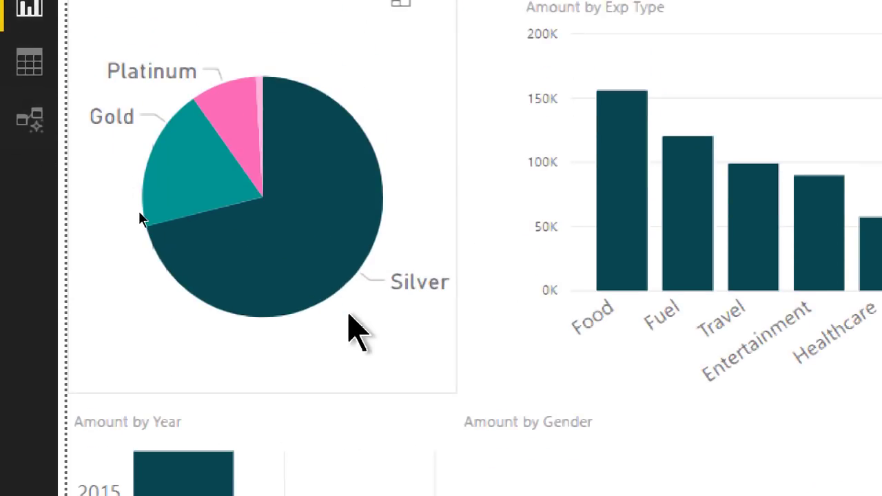
{"action": "mouse_move", "coordinate": [324, 262]}
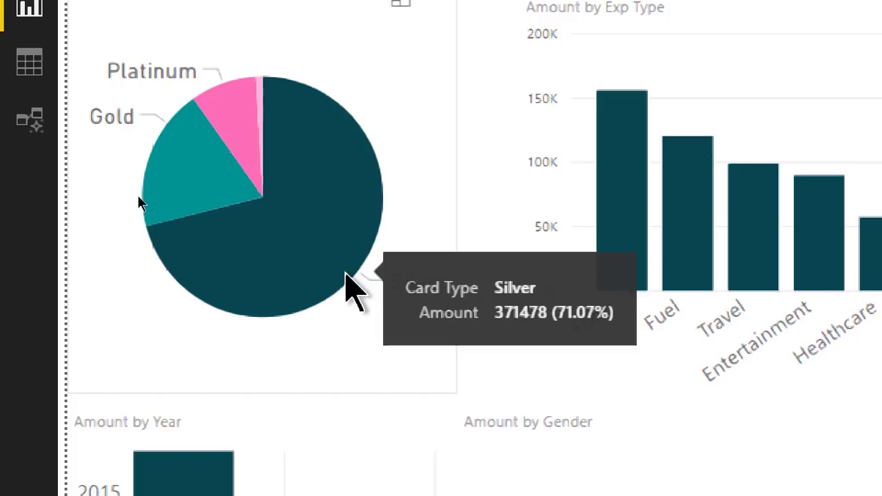
{"action": "left_click", "coordinate": [347, 275]}
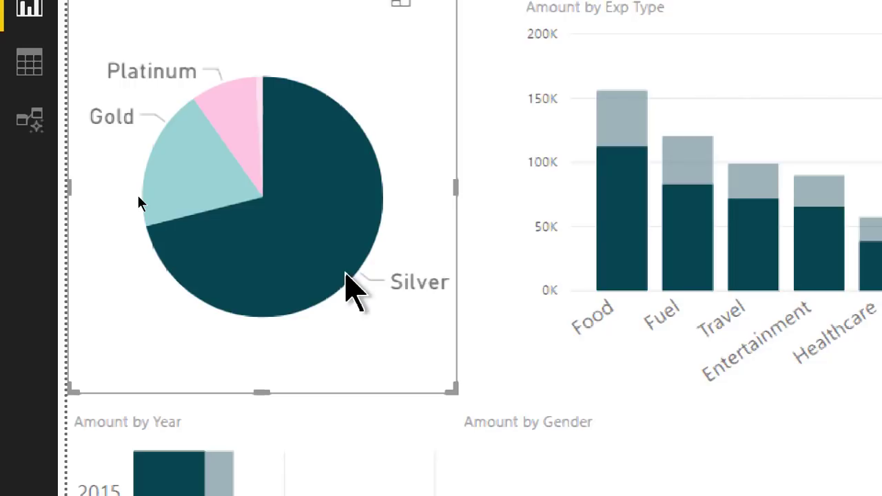
{"action": "mouse_move", "coordinate": [750, 241]}
{"action": "left_click", "coordinate": [766, 275]}
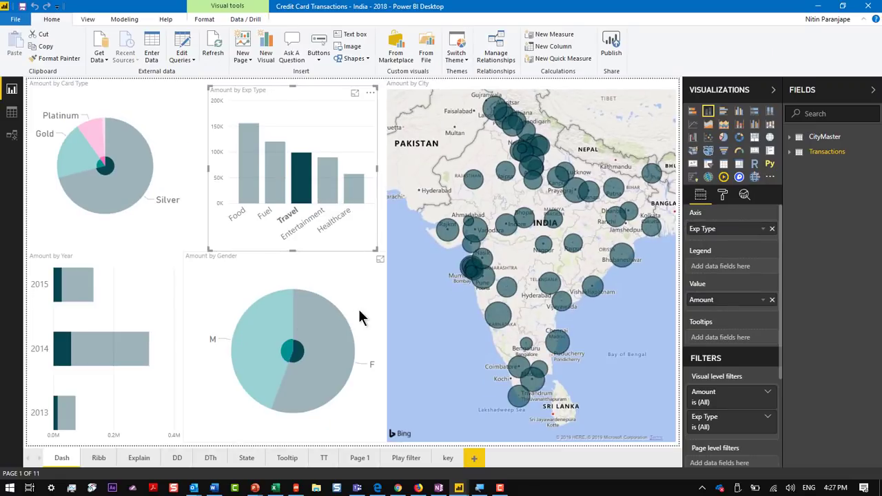
{"action": "left_click", "coordinate": [319, 333]}
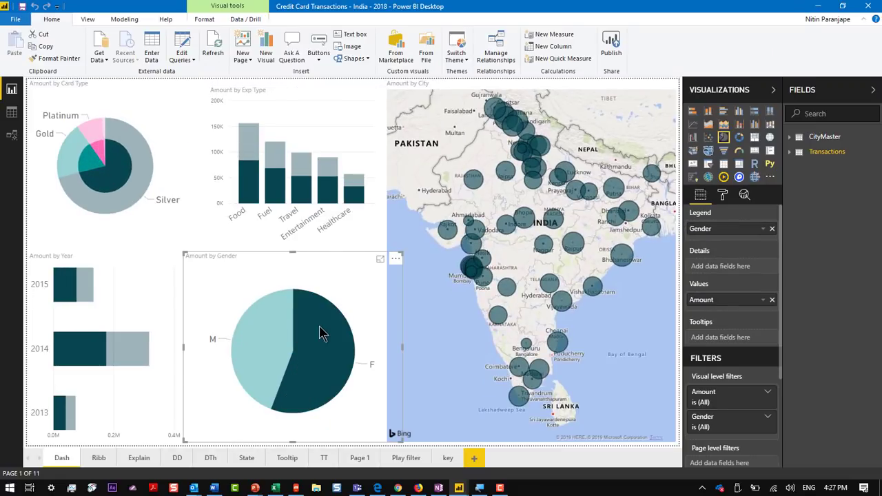
{"action": "left_click", "coordinate": [320, 328]}
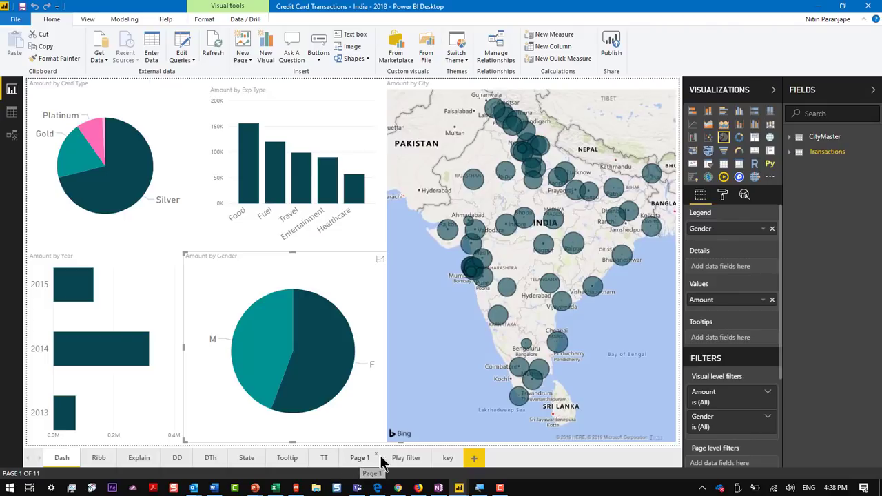
Switch to the Explain report page and clear the charts' cross-filtering.
{"action": "left_click", "coordinate": [146, 459]}
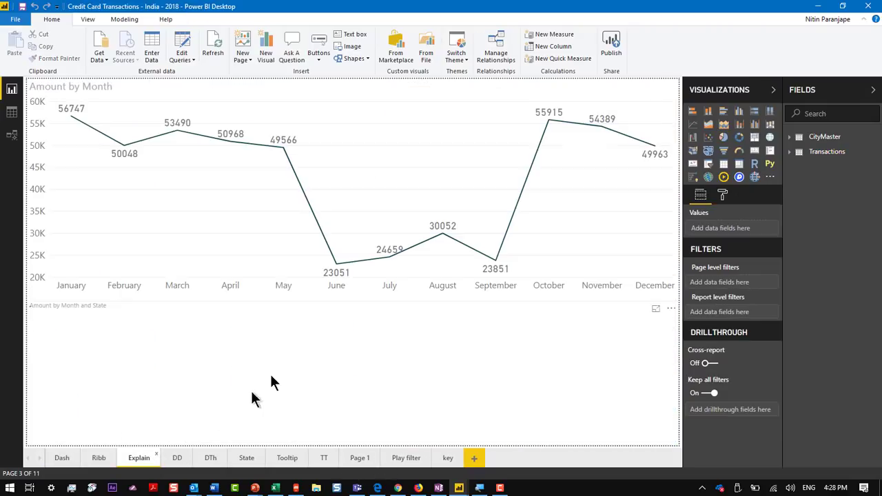
{"action": "left_click", "coordinate": [284, 346]}
{"action": "left_click", "coordinate": [284, 340]}
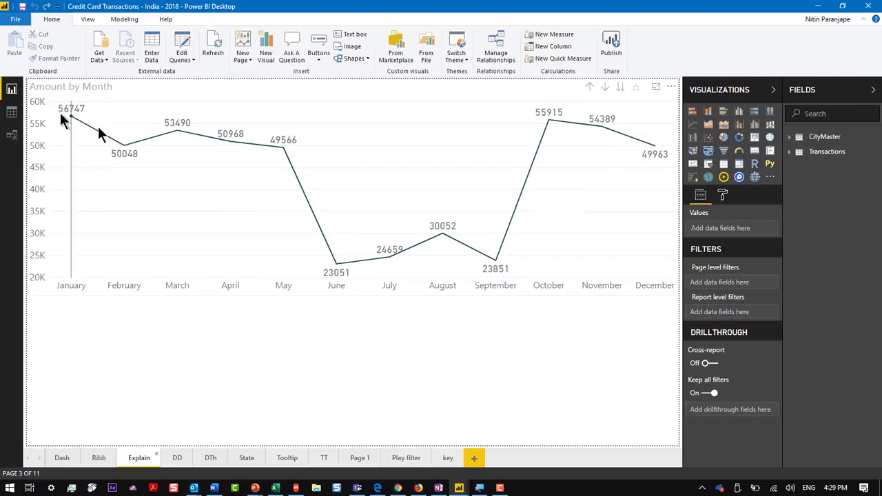
{"action": "mouse_move", "coordinate": [336, 262]}
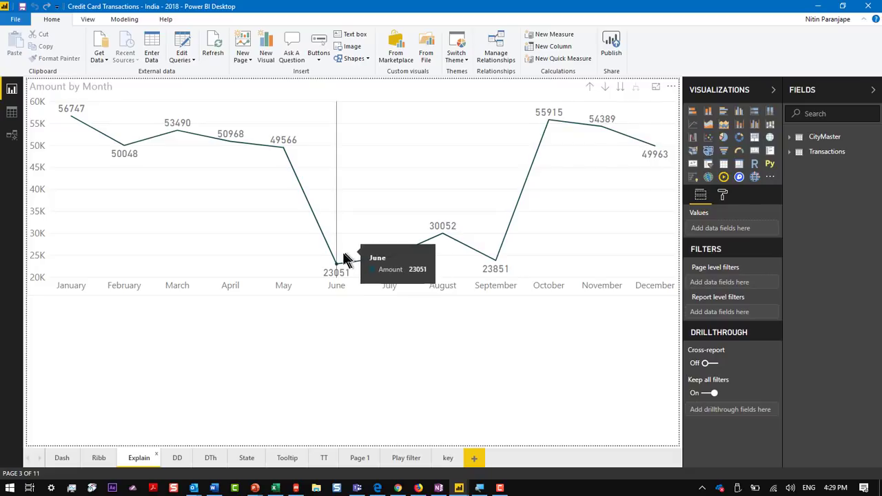
Bring up June's data-point options, then list the Transactions table's fields.
{"action": "right_click", "coordinate": [343, 252]}
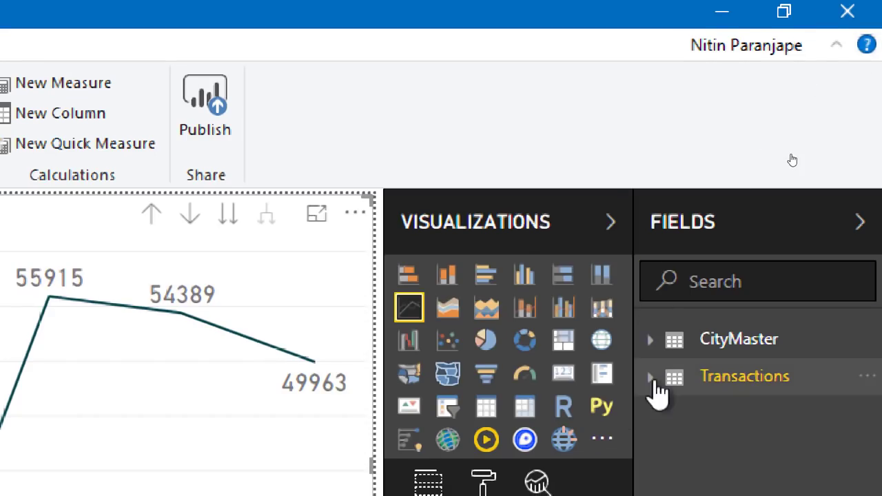
{"action": "left_click", "coordinate": [652, 377]}
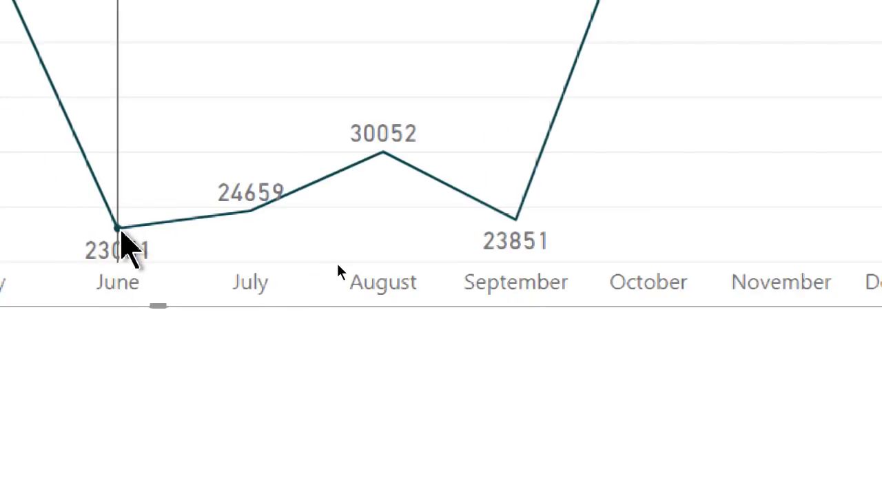
{"action": "right_click", "coordinate": [120, 228]}
{"action": "mouse_move", "coordinate": [202, 433]}
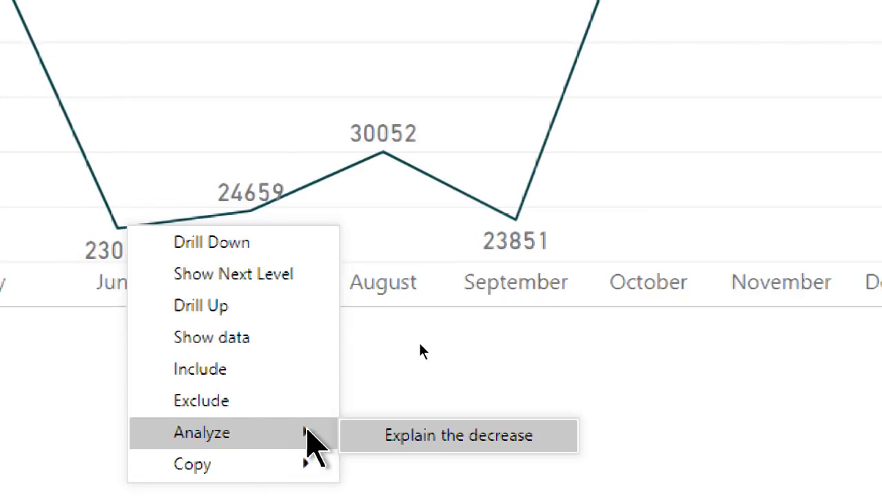
{"action": "left_click", "coordinate": [386, 437]}
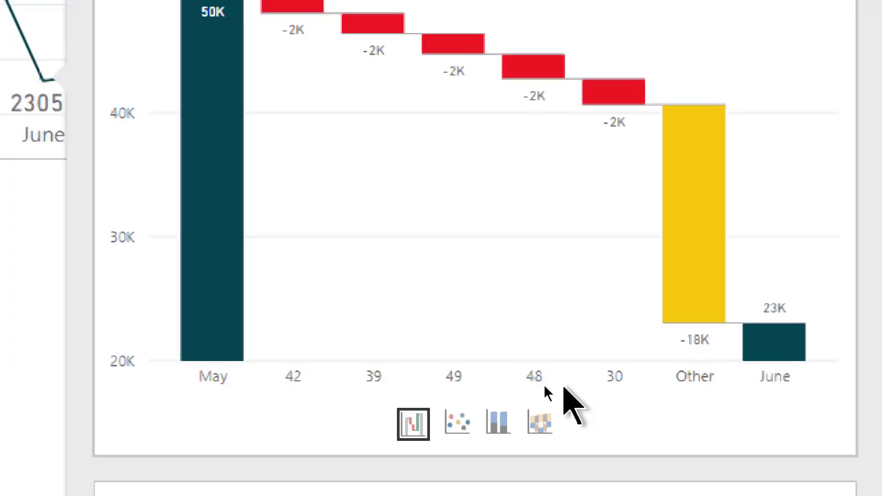
{"action": "scroll", "coordinate": [545, 386], "scroll_direction": "down", "scroll_amount": 5}
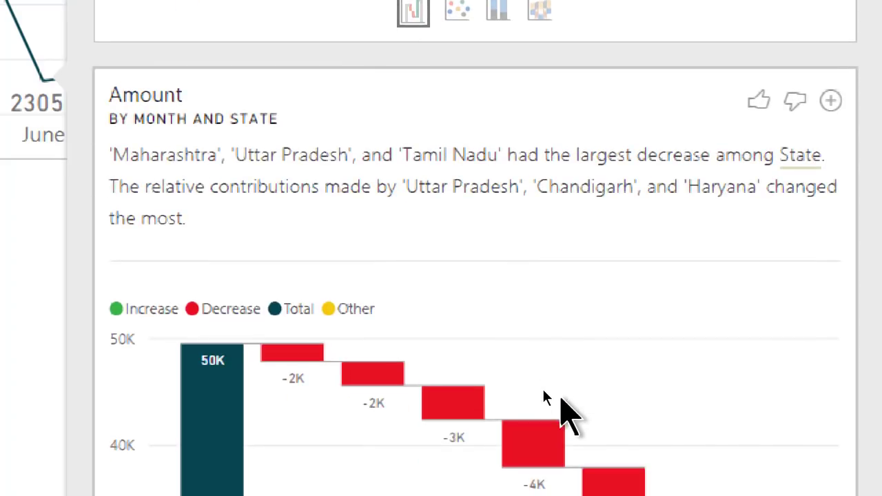
{"action": "scroll", "coordinate": [545, 399], "scroll_direction": "down", "scroll_amount": 2}
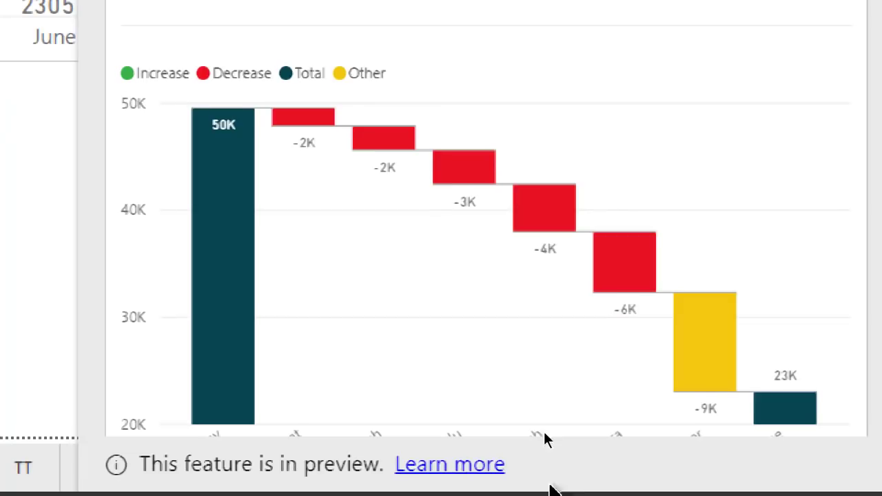
{"action": "scroll", "coordinate": [557, 418], "scroll_direction": "down", "scroll_amount": 2}
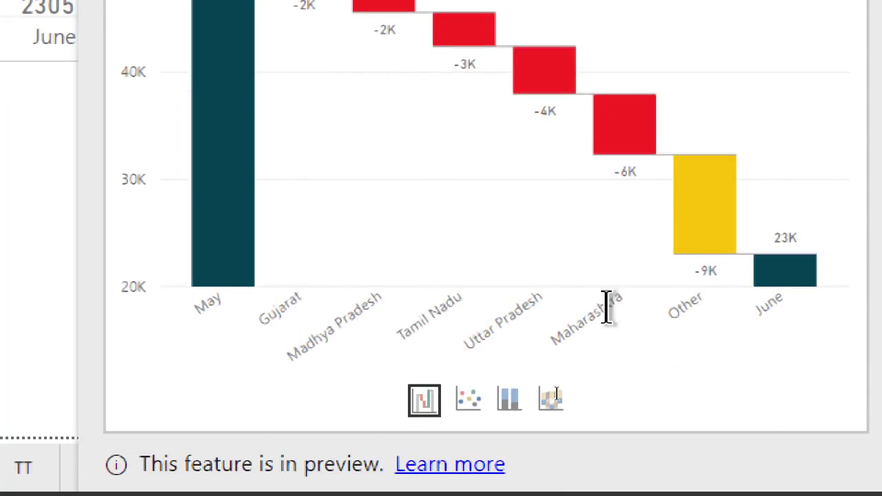
{"action": "scroll", "coordinate": [605, 307], "scroll_direction": "down", "scroll_amount": 2}
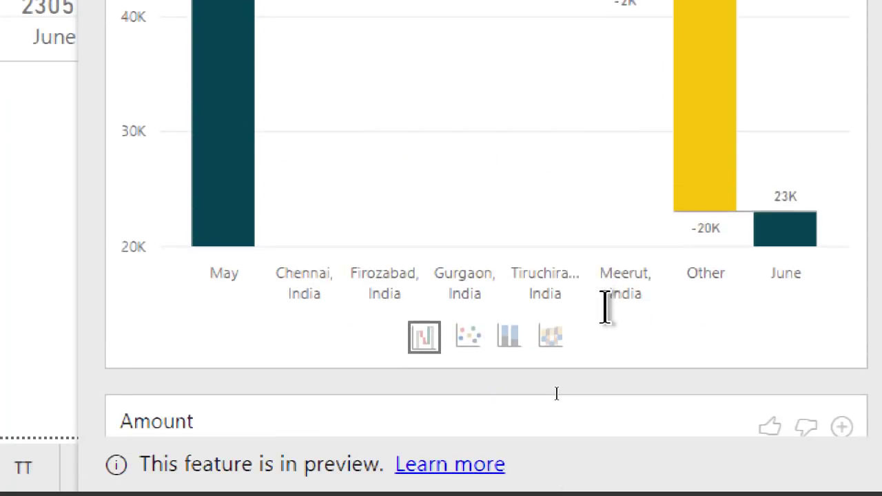
{"action": "scroll", "coordinate": [605, 306], "scroll_direction": "down", "scroll_amount": 2}
{"action": "scroll", "coordinate": [605, 318], "scroll_direction": "down", "scroll_amount": 2}
{"action": "scroll", "coordinate": [605, 321], "scroll_direction": "down", "scroll_amount": 2}
{"action": "scroll", "coordinate": [605, 314], "scroll_direction": "up", "scroll_amount": 1}
{"action": "scroll", "coordinate": [605, 313], "scroll_direction": "up", "scroll_amount": 2}
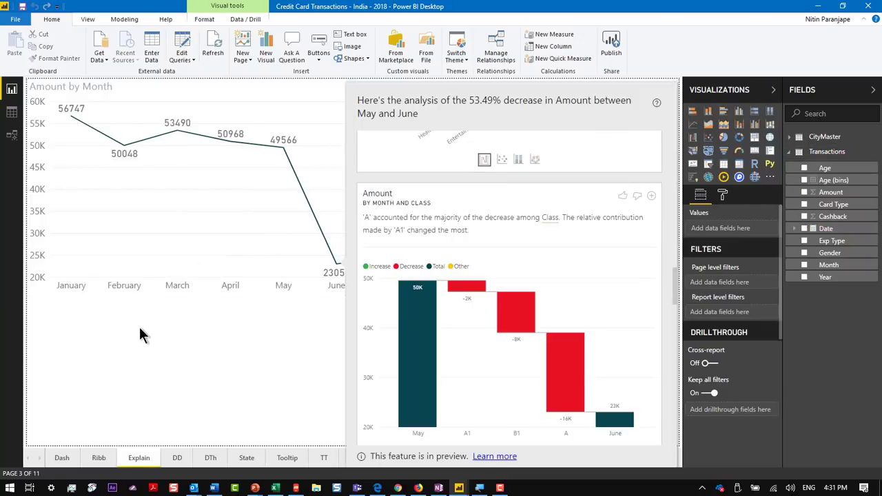
Close the decrease analysis so Amount by Month shows all twelve months again.
{"action": "left_click", "coordinate": [138, 329]}
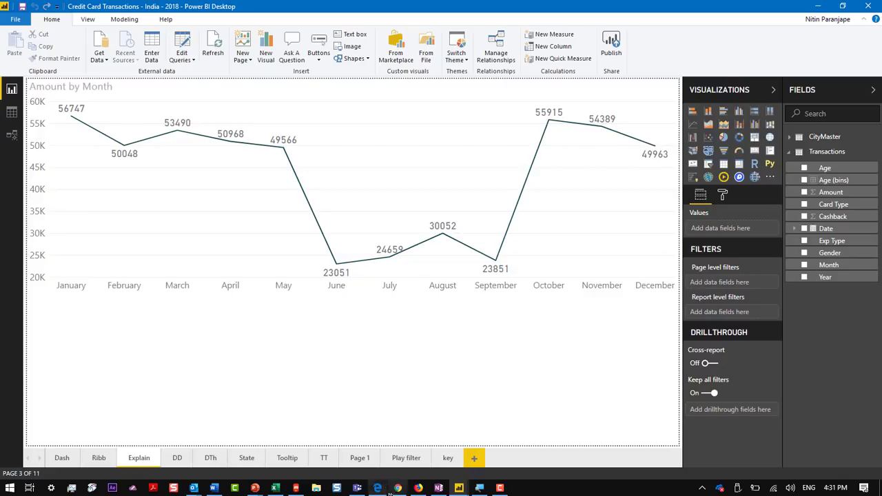
{"action": "left_click", "coordinate": [255, 488]}
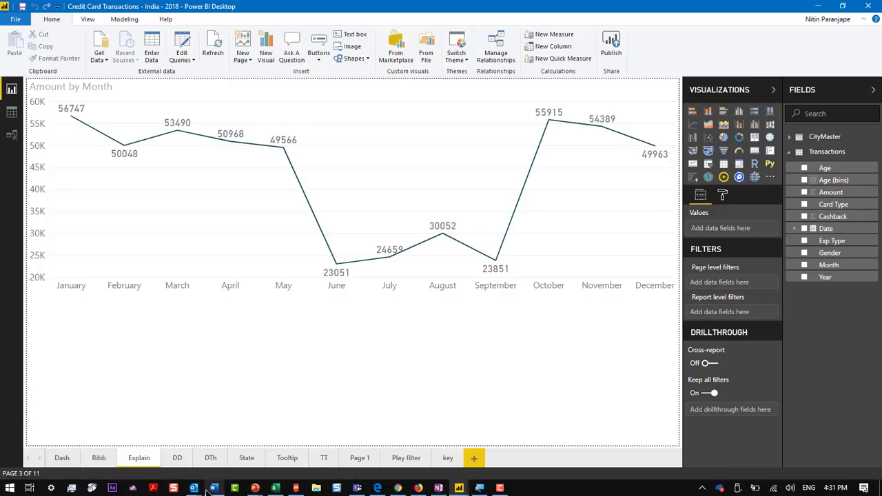
Bring the Ignite adoption content document forward and switch it to Outline view.
{"action": "left_click", "coordinate": [210, 489]}
{"action": "scroll", "coordinate": [126, 413], "scroll_direction": "down", "scroll_amount": 5}
{"action": "scroll", "coordinate": [126, 414], "scroll_direction": "down", "scroll_amount": 5}
{"action": "scroll", "coordinate": [124, 417], "scroll_direction": "down", "scroll_amount": 5}
{"action": "scroll", "coordinate": [120, 421], "scroll_direction": "up", "scroll_amount": 3}
{"action": "scroll", "coordinate": [121, 422], "scroll_direction": "up", "scroll_amount": 2}
{"action": "scroll", "coordinate": [120, 420], "scroll_direction": "up", "scroll_amount": 3}
{"action": "scroll", "coordinate": [121, 420], "scroll_direction": "up", "scroll_amount": 2}
{"action": "scroll", "coordinate": [120, 420], "scroll_direction": "up", "scroll_amount": 2}
{"action": "scroll", "coordinate": [121, 419], "scroll_direction": "up", "scroll_amount": 5}
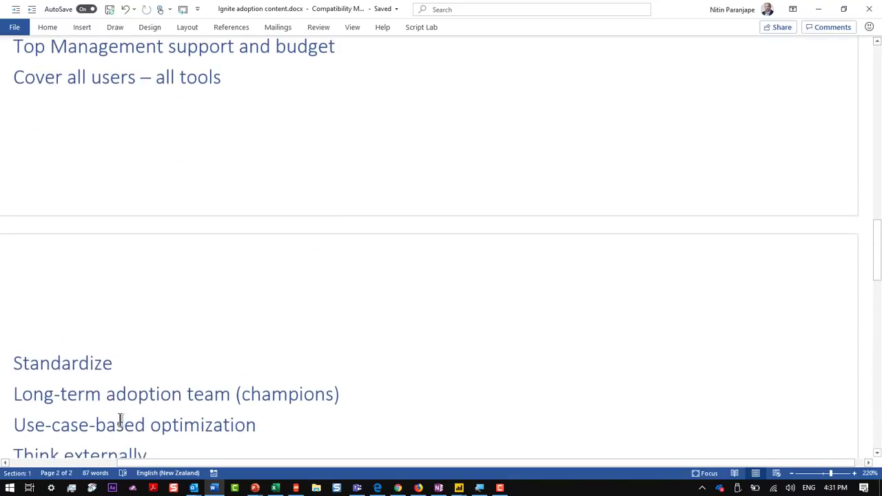
{"action": "key", "text": "alt+v"}
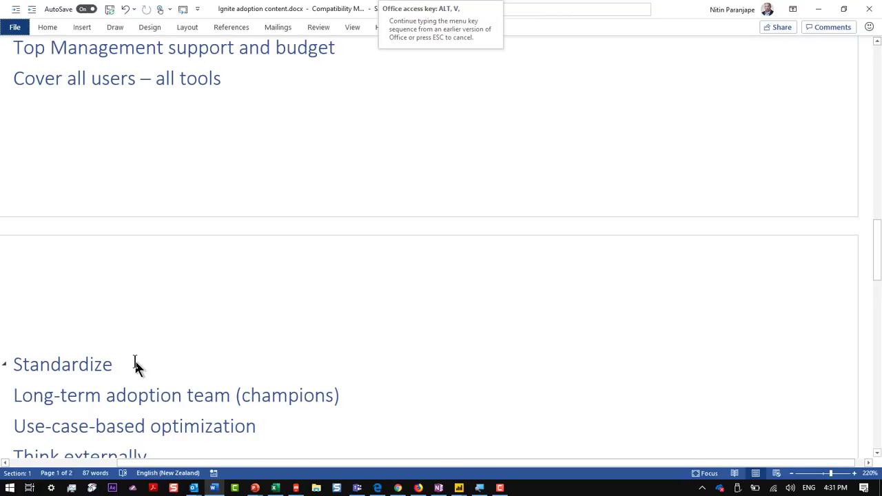
{"action": "key", "text": "o"}
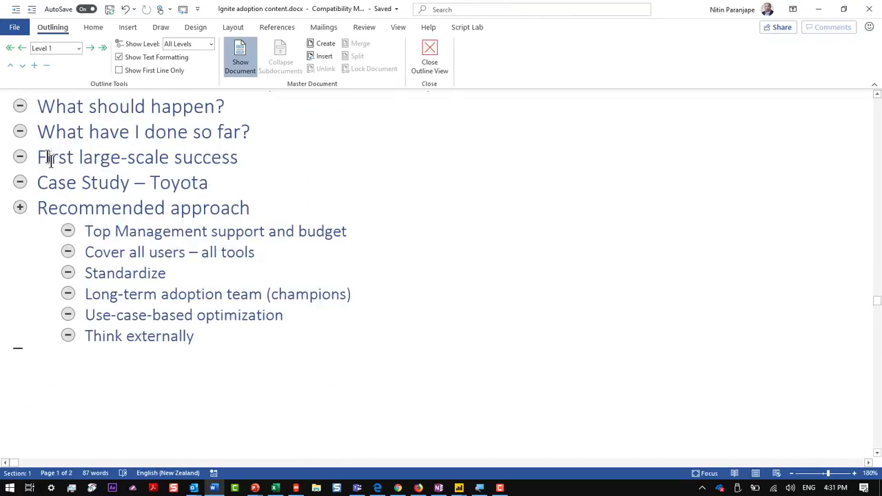
Point out the Recommended approach items, from 'Cover all users – all tools' to 'Think externally'.
{"action": "scroll", "coordinate": [131, 269], "scroll_direction": "up", "scroll_amount": 1}
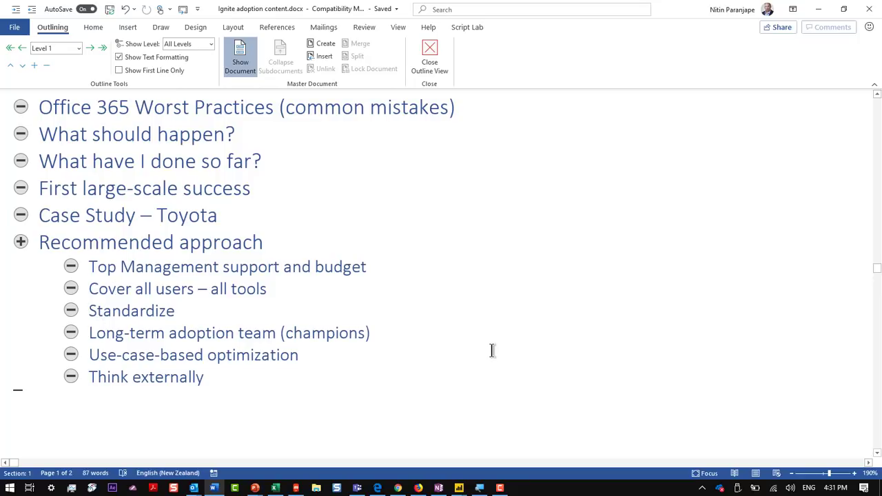
{"action": "left_click", "coordinate": [279, 288]}
{"action": "scroll", "coordinate": [98, 358], "scroll_direction": "up", "scroll_amount": 2, "text": "ctrl"}
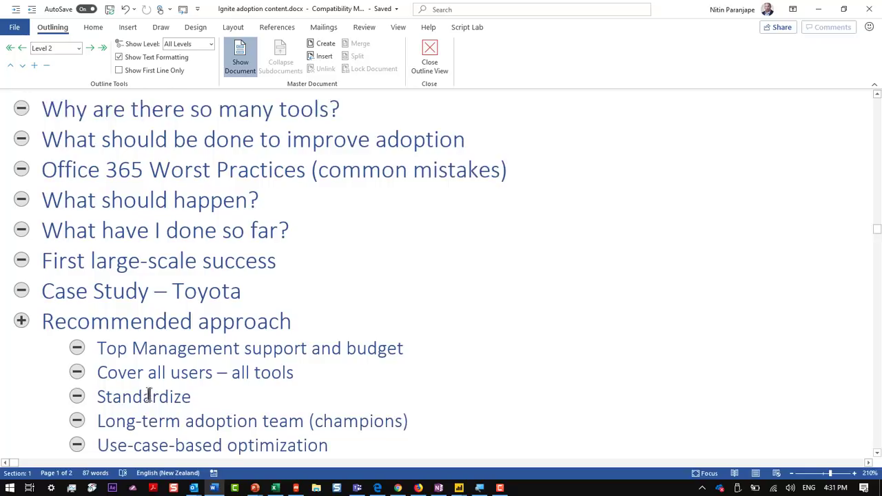
{"action": "scroll", "coordinate": [137, 404], "scroll_direction": "down", "scroll_amount": 1}
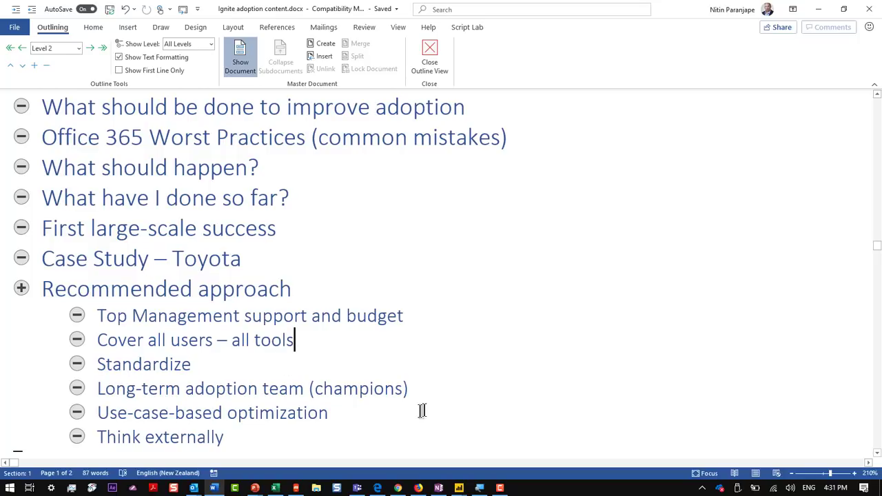
{"action": "left_click", "coordinate": [441, 388]}
{"action": "left_click", "coordinate": [404, 416]}
{"action": "scroll", "coordinate": [365, 455], "scroll_direction": "down", "scroll_amount": 1}
{"action": "left_click", "coordinate": [280, 421]}
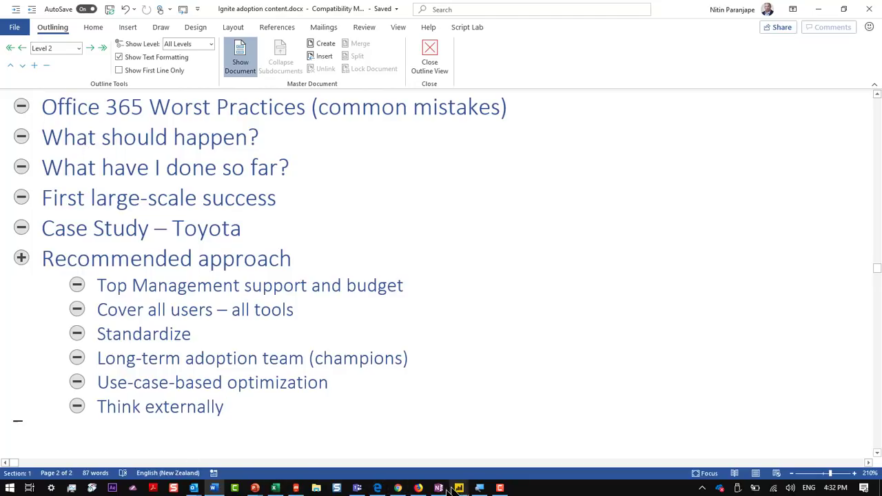
{"action": "mouse_move", "coordinate": [255, 488]}
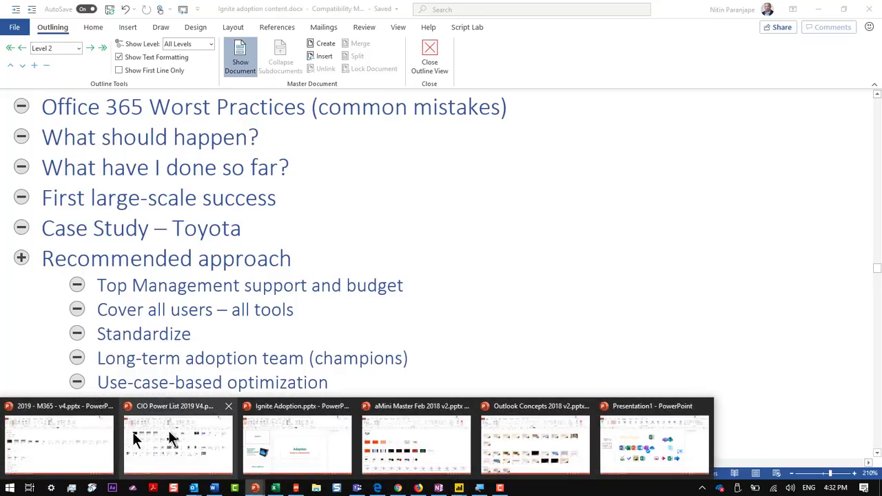
In 2019 - M365 - v4.pptx, expand the Thanks section and present from slide 676.
{"action": "left_click", "coordinate": [82, 445]}
{"action": "scroll", "coordinate": [186, 320], "scroll_direction": "down", "scroll_amount": 10}
{"action": "scroll", "coordinate": [186, 320], "scroll_direction": "down", "scroll_amount": 5}
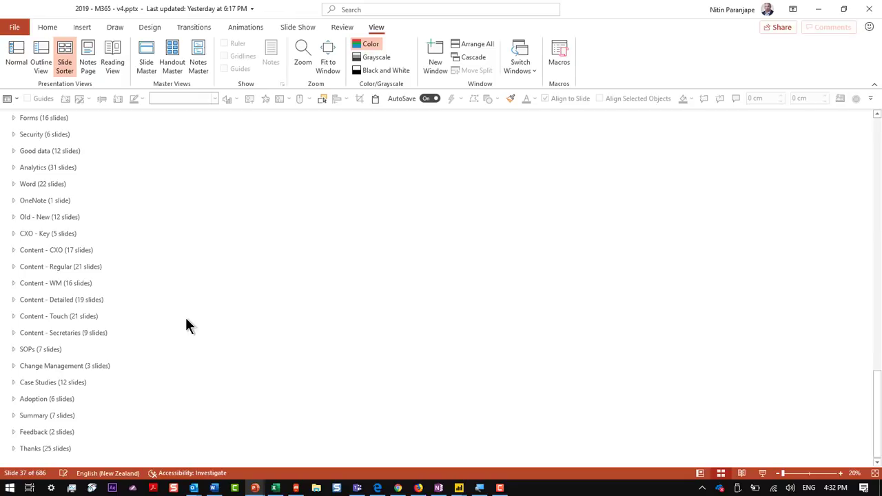
{"action": "left_click", "coordinate": [14, 449]}
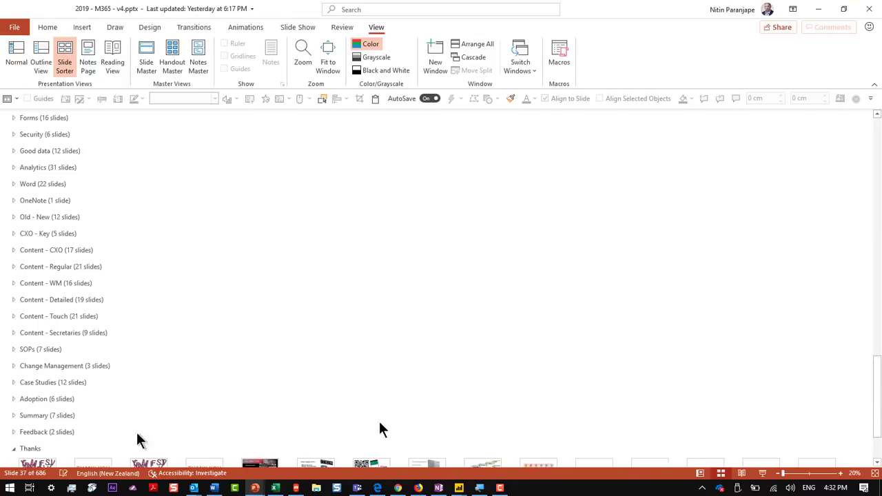
{"action": "scroll", "coordinate": [725, 423], "scroll_direction": "down", "scroll_amount": 2}
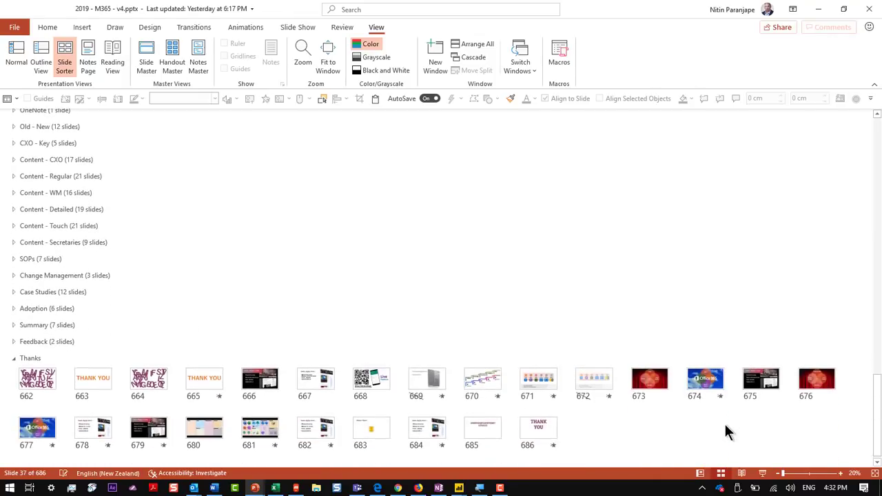
{"action": "left_click", "coordinate": [817, 386]}
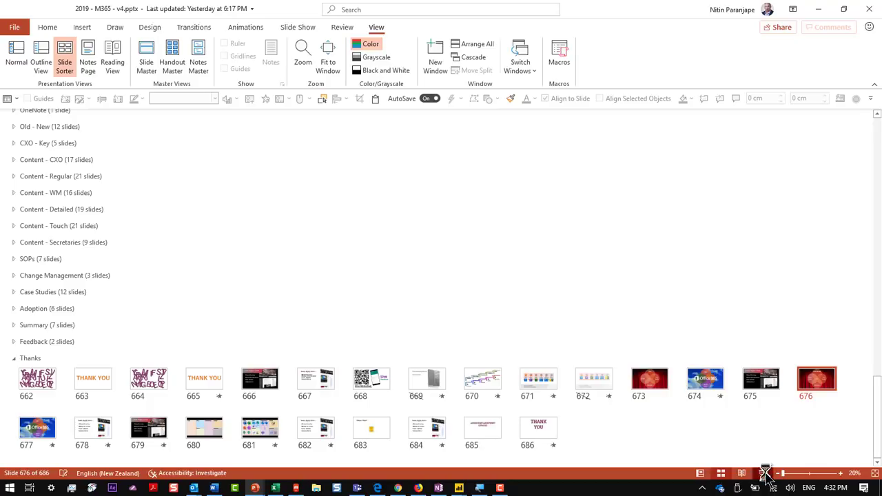